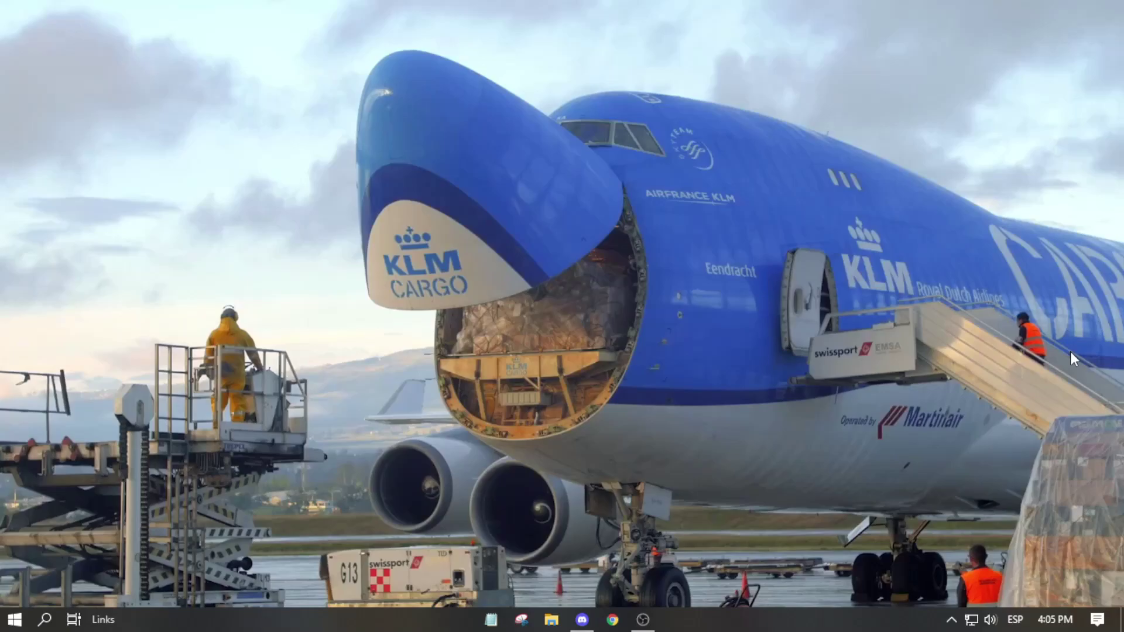
key("alt+Tab")
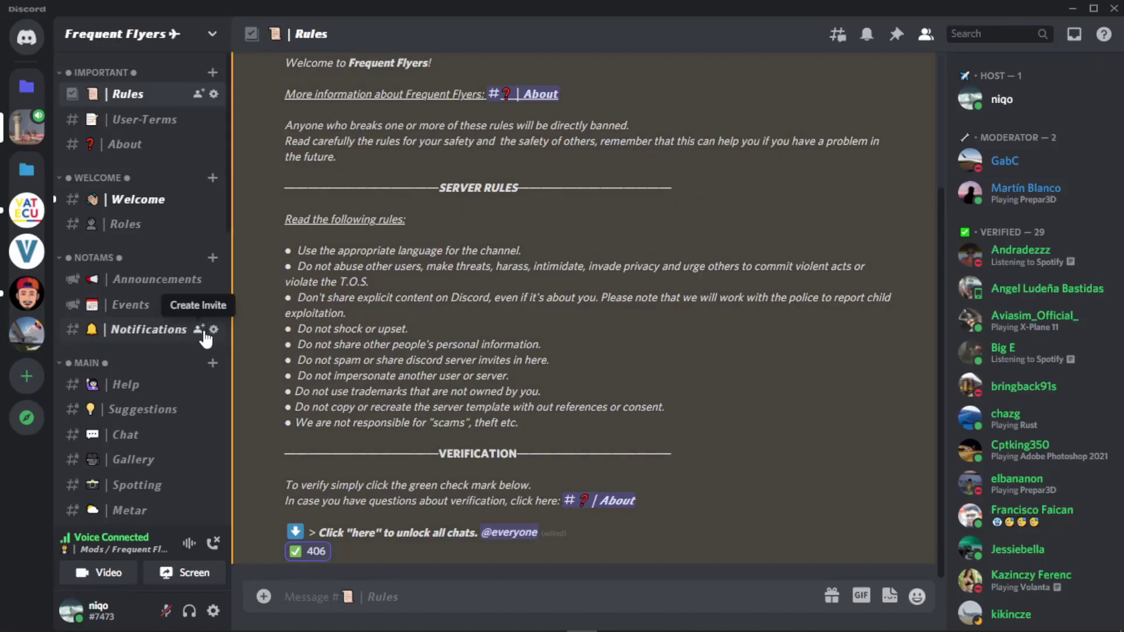
scroll(181, 340, "down", 3)
left_click(143, 224)
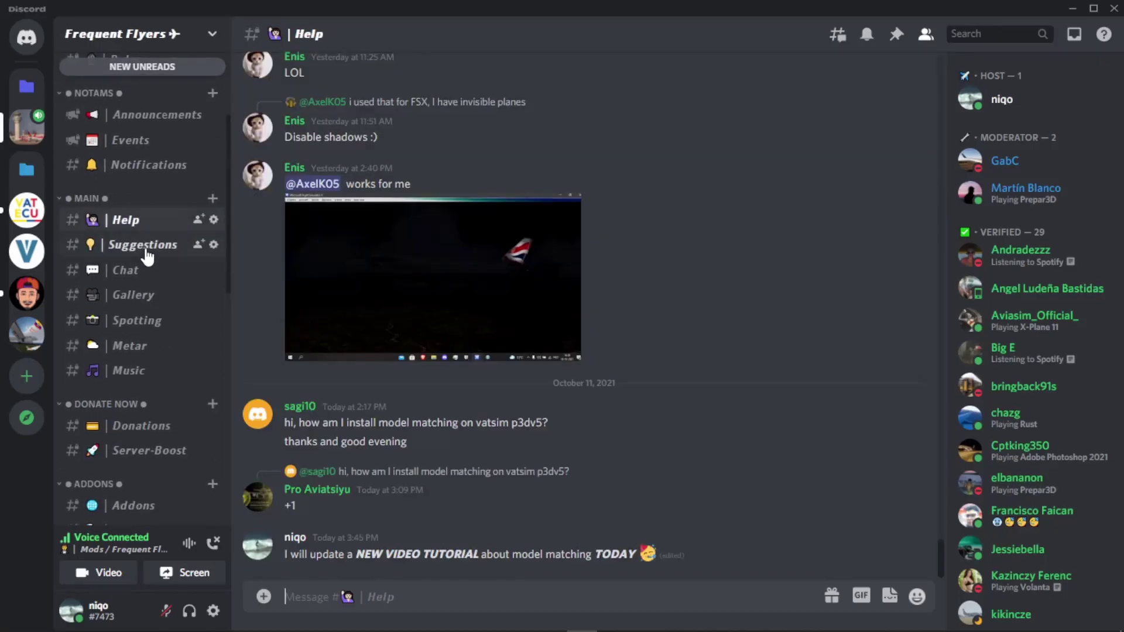
left_click(147, 249)
left_click(135, 277)
left_click(133, 294)
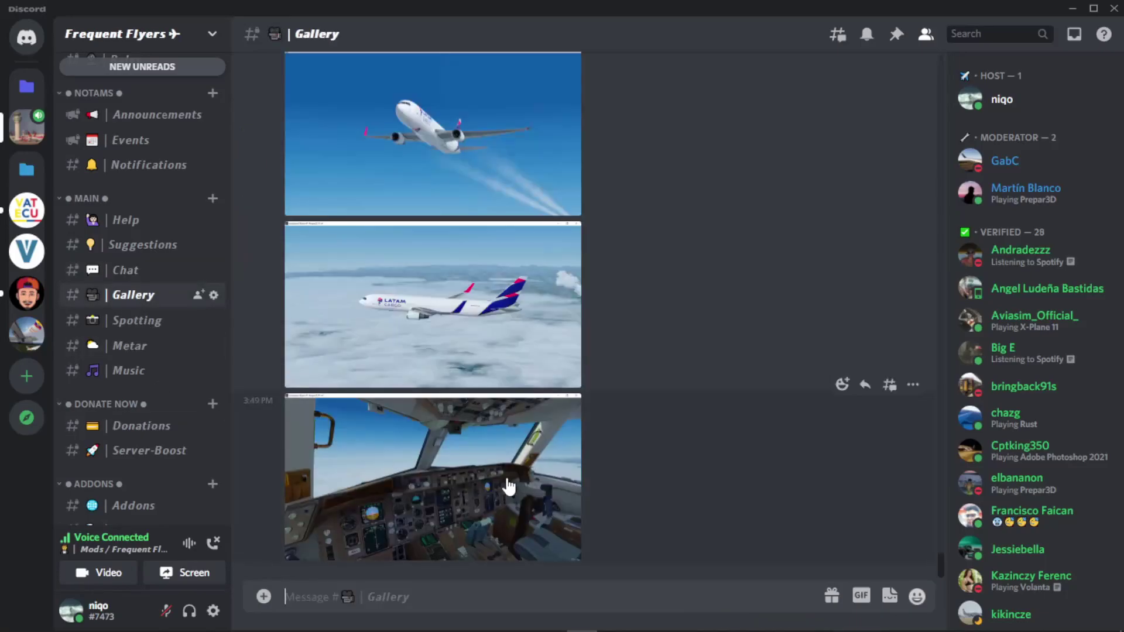
scroll(166, 373, "down", 5)
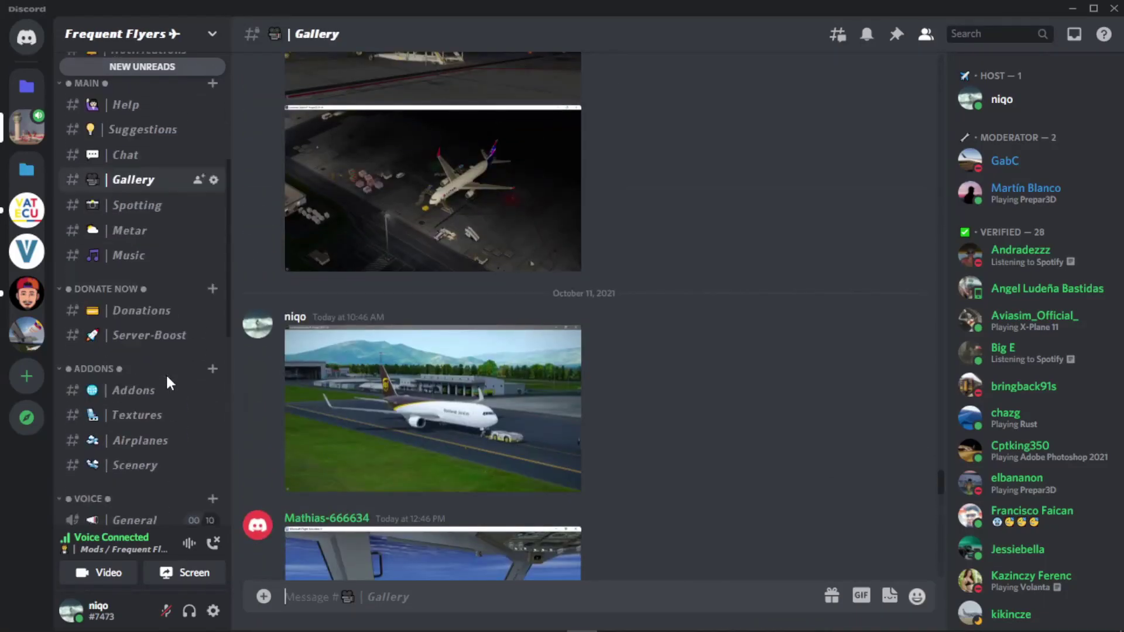
scroll(182, 391, "up", 8)
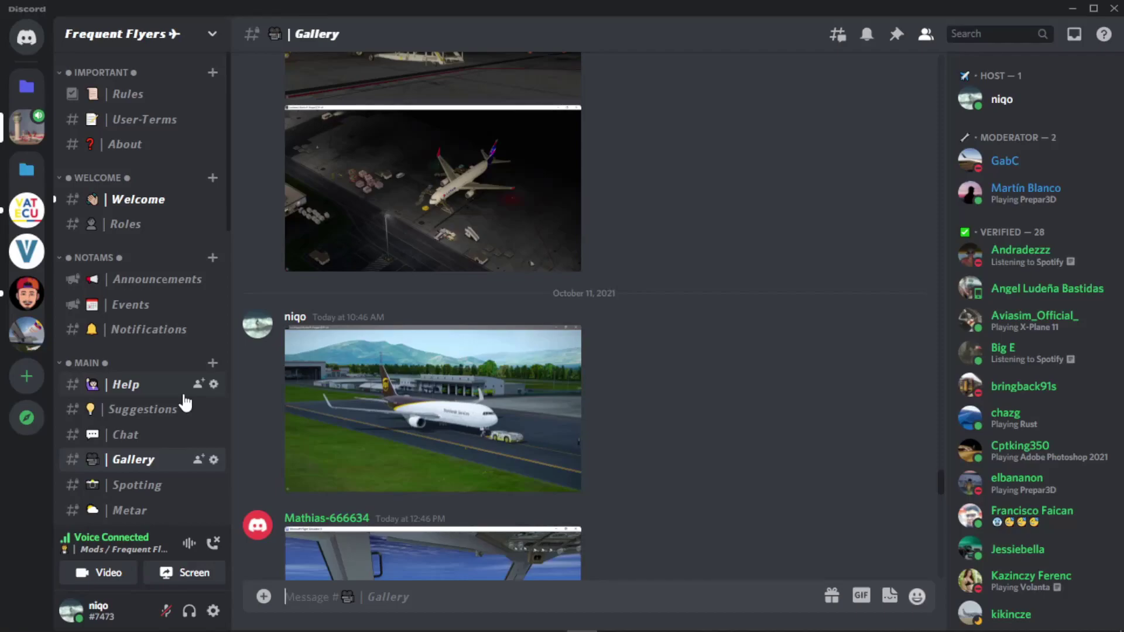
scroll(135, 387, "down", 5)
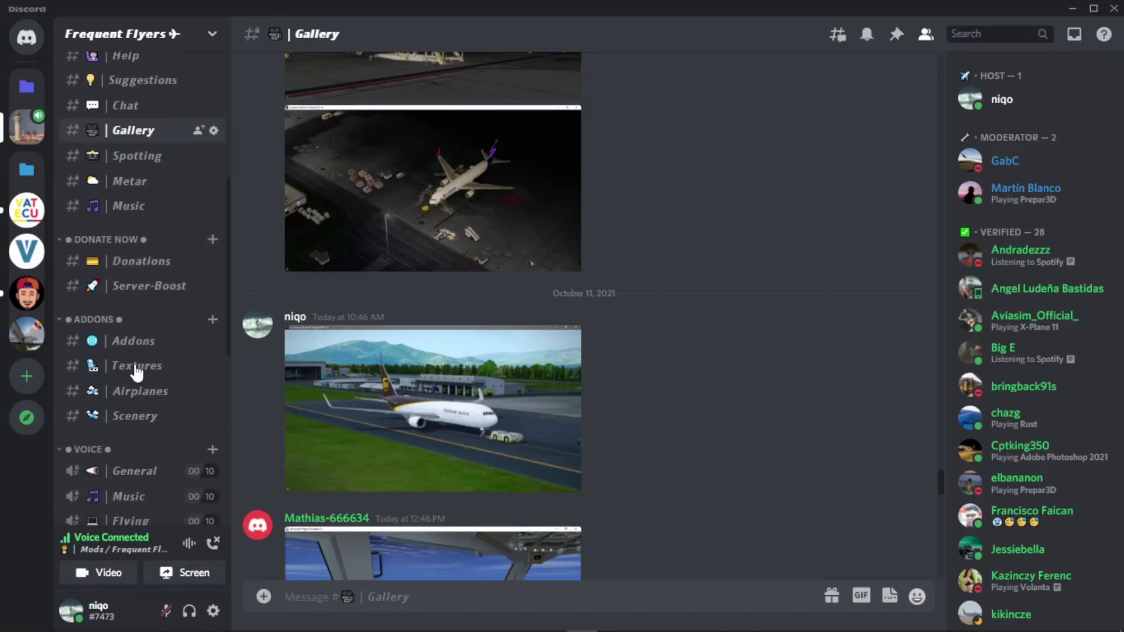
left_click(138, 346)
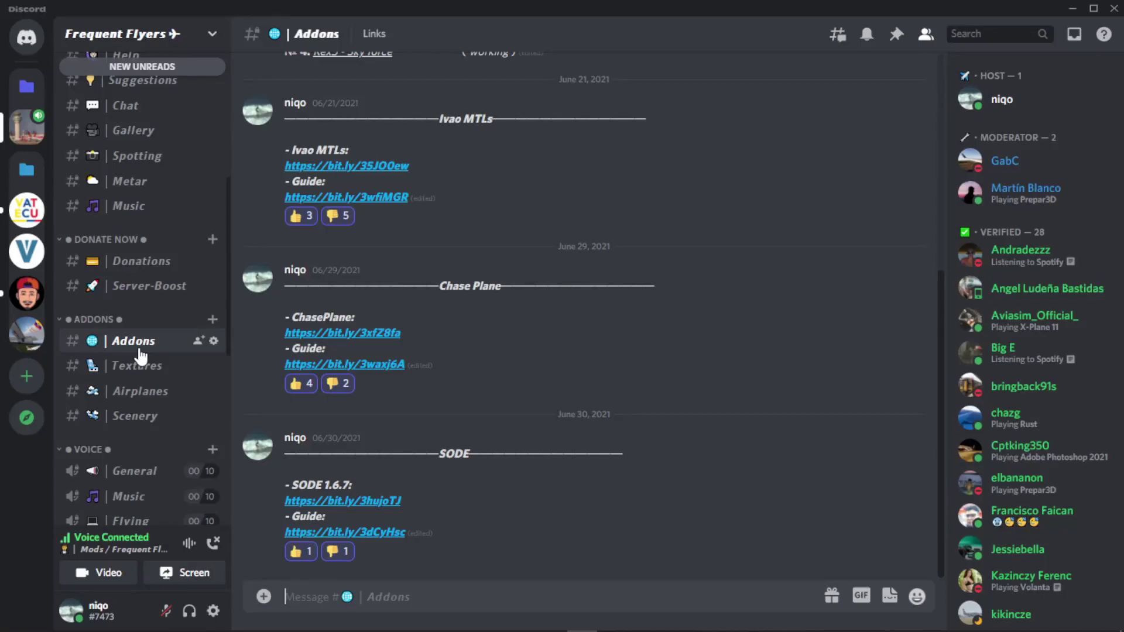
scroll(138, 352, "up", 8)
left_click(114, 99)
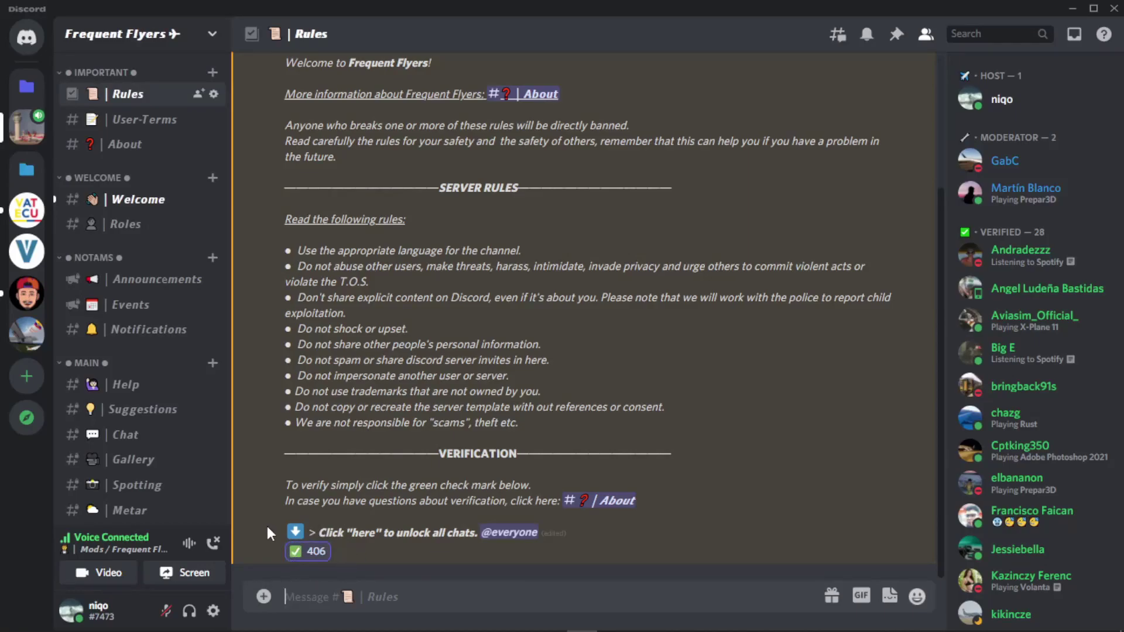
- Find ADDONS in the channel list, open Addons, and browse its Ivao MTLs, Chase Plane and SODE links
scroll(138, 351, "down", 8)
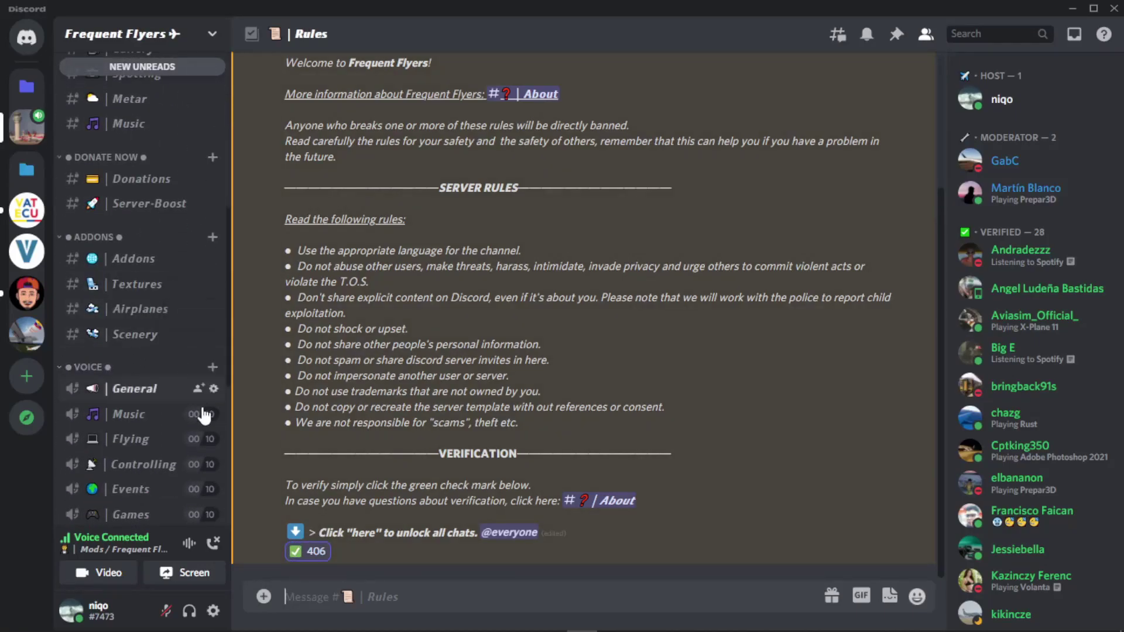
scroll(168, 396, "up", 8)
scroll(149, 262, "down", 5)
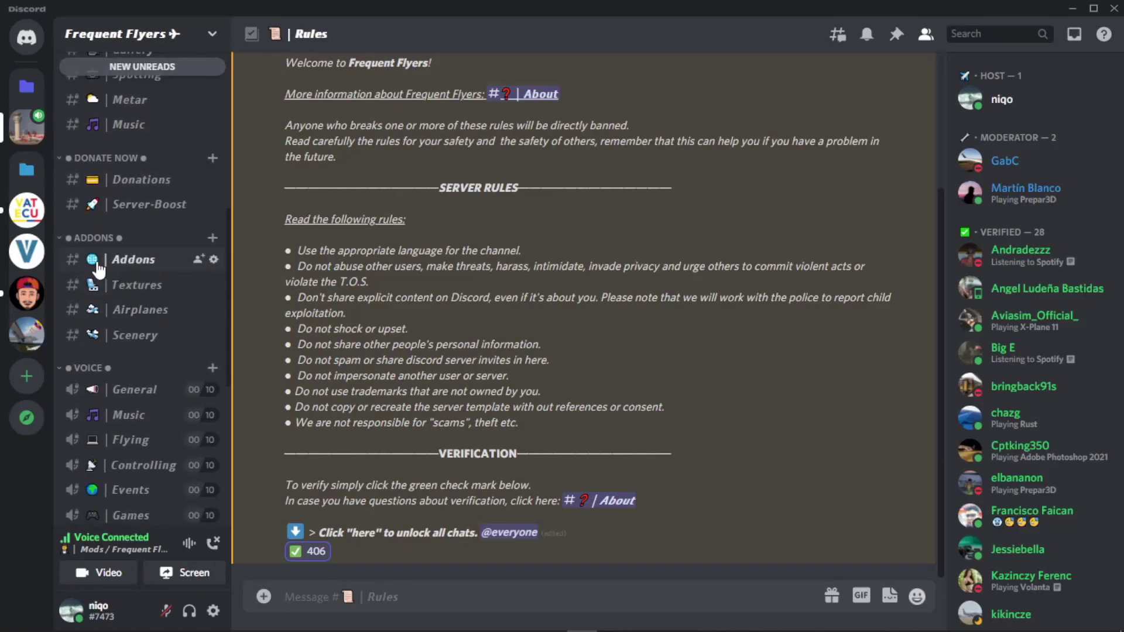
left_click(140, 268)
scroll(458, 397, "up", 5)
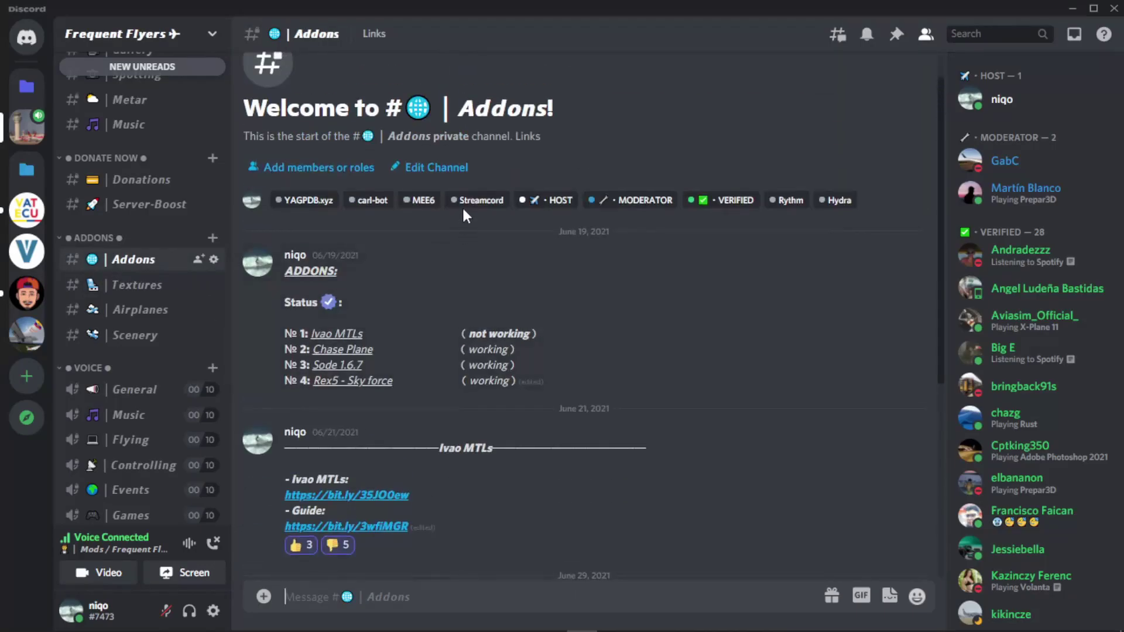
scroll(492, 352, "down", 4)
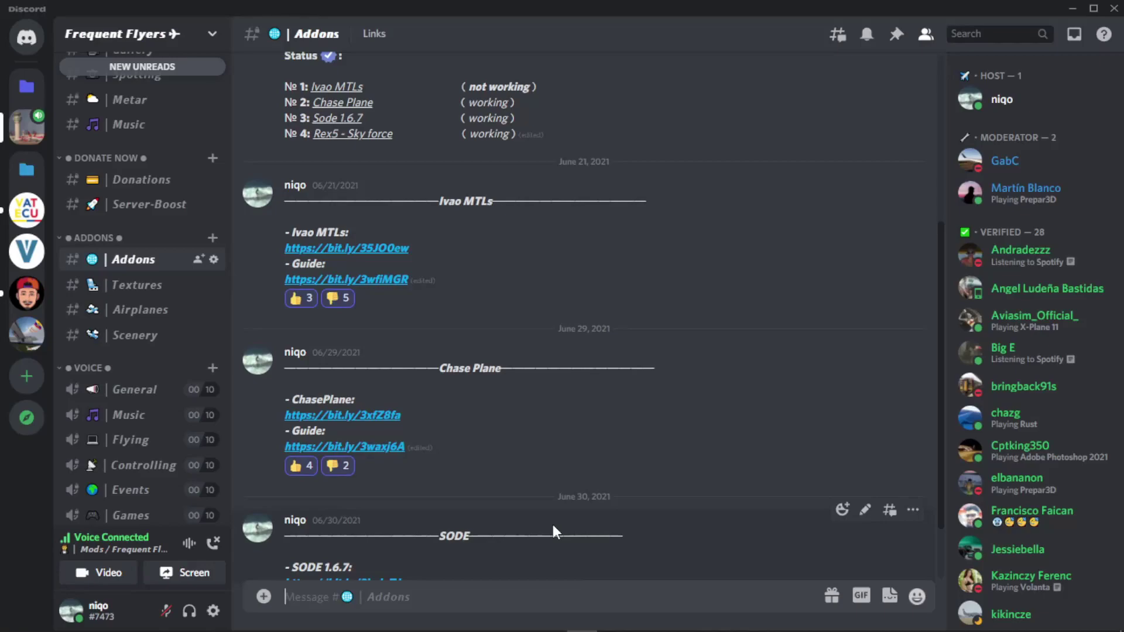
scroll(507, 506, "up", 3)
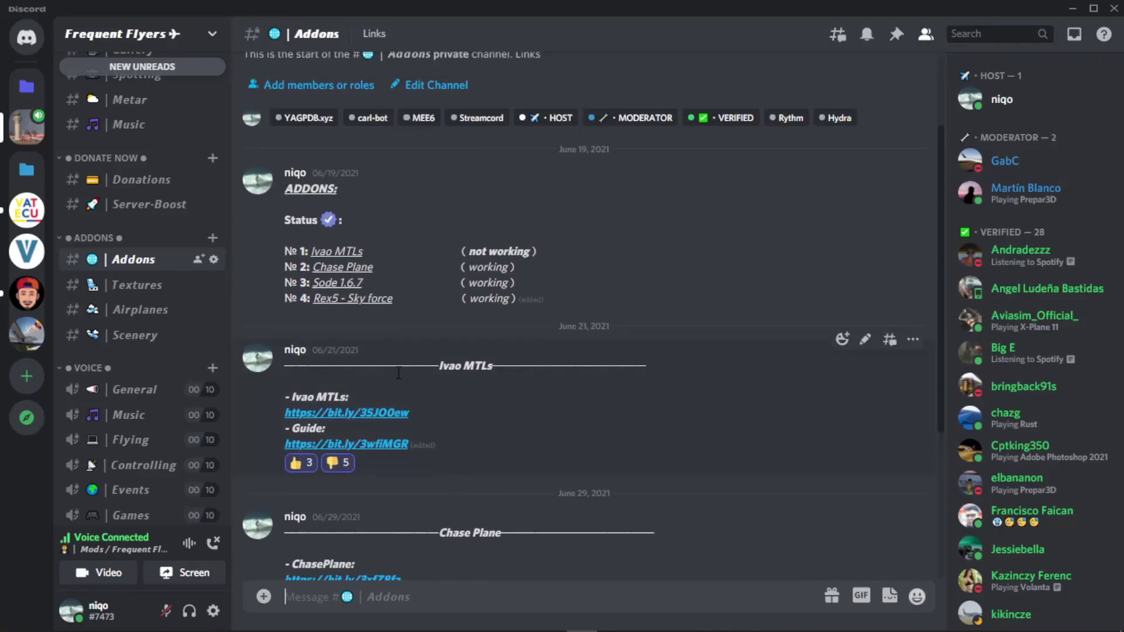
scroll(420, 377, "down", 4)
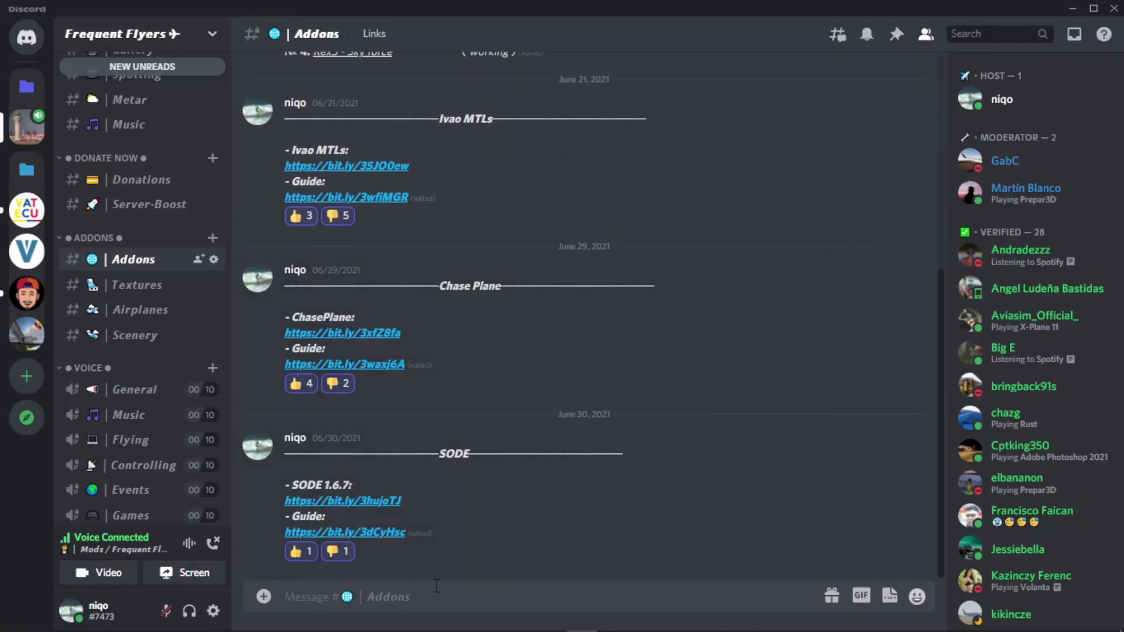
left_click(419, 582)
- Minimize Discord and open Downloads\New folder in File Explorer
left_click(1073, 8)
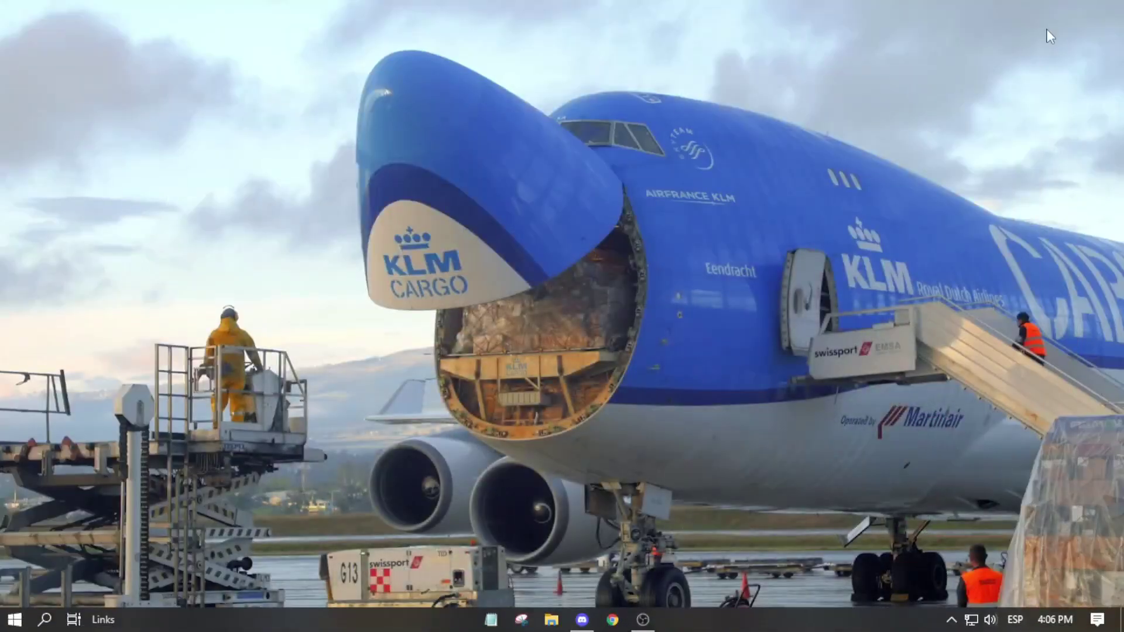
left_click(552, 618)
left_click(56, 192)
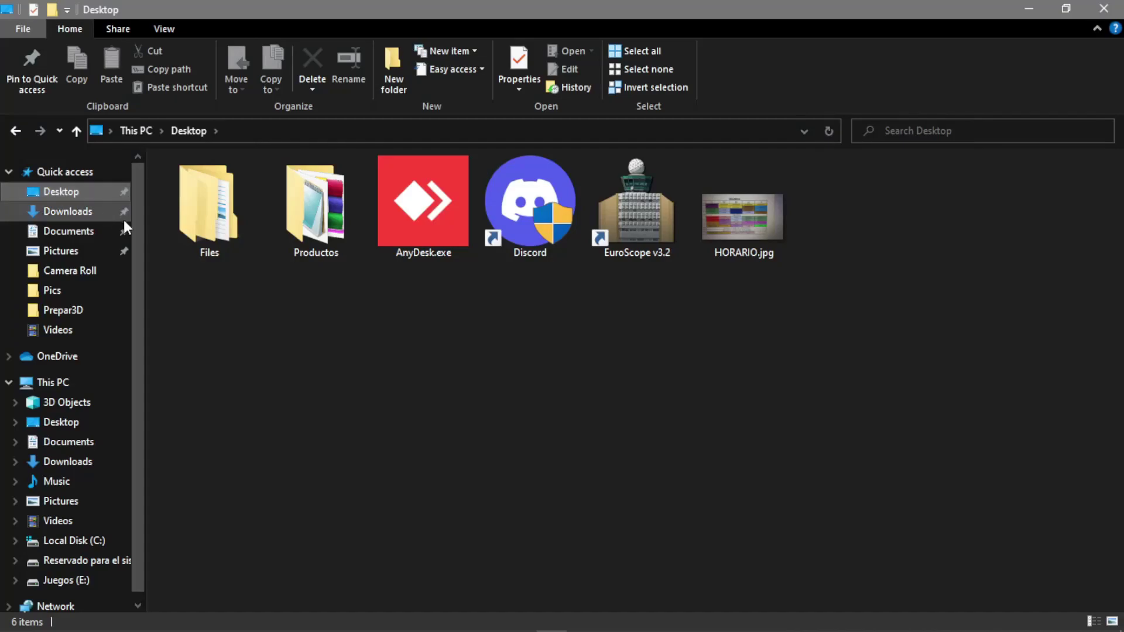
left_click(70, 214)
double_click(210, 223)
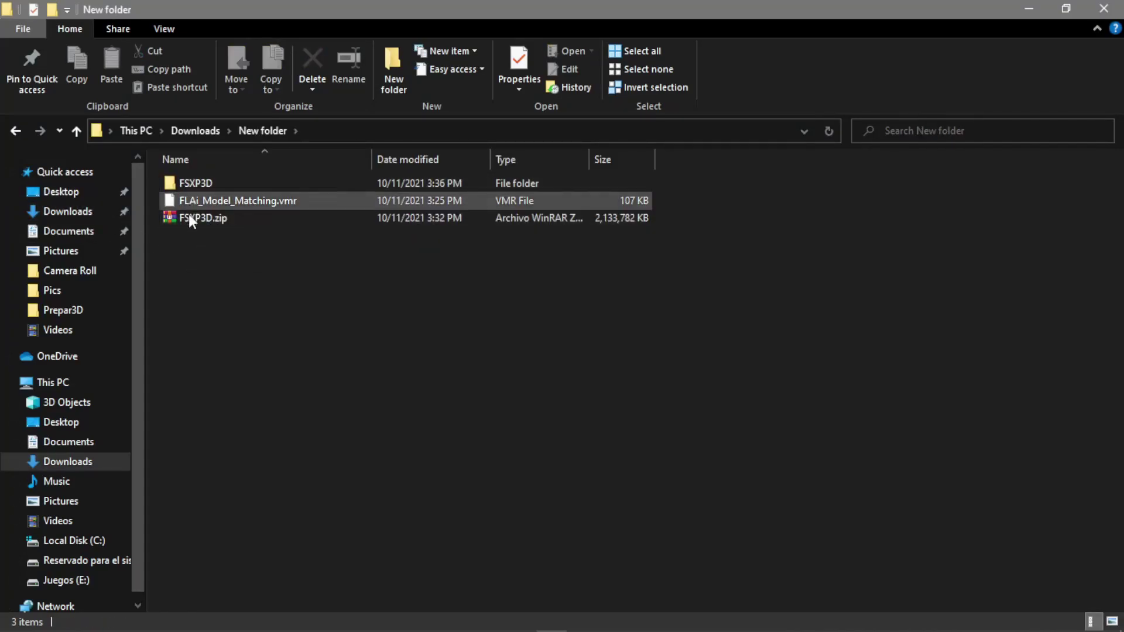
- Compare FSXP3D.zip and FLAi_Model_Matching.vmr, ending with FSXP3D.zip's context menu shown
left_click(189, 217)
left_click(188, 204, "ctrl")
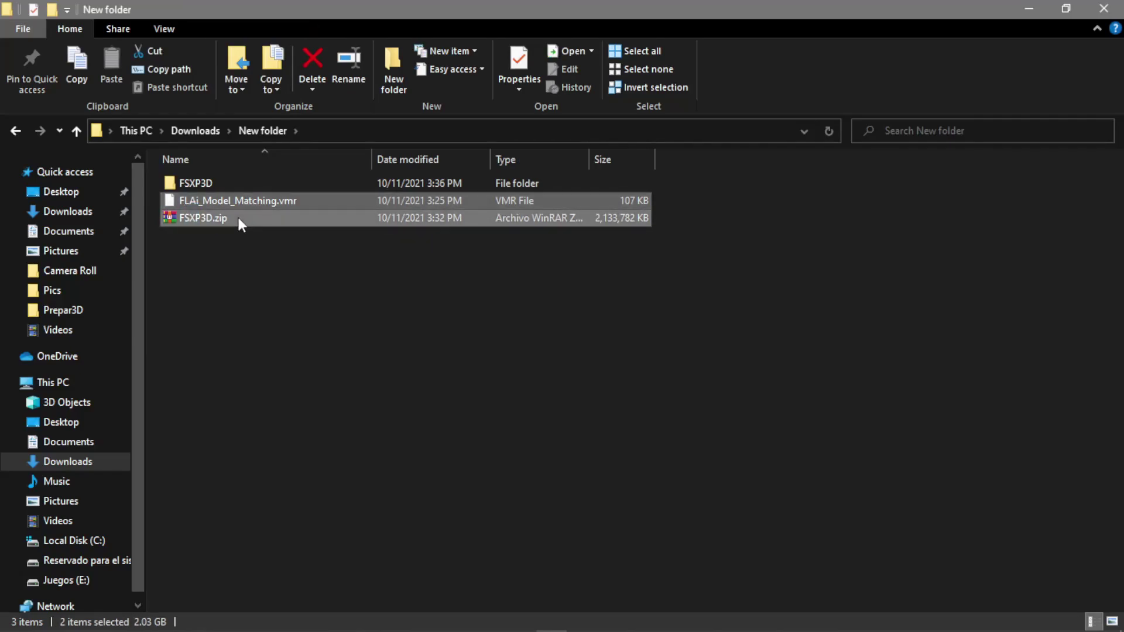
left_click(237, 239)
left_click(228, 221)
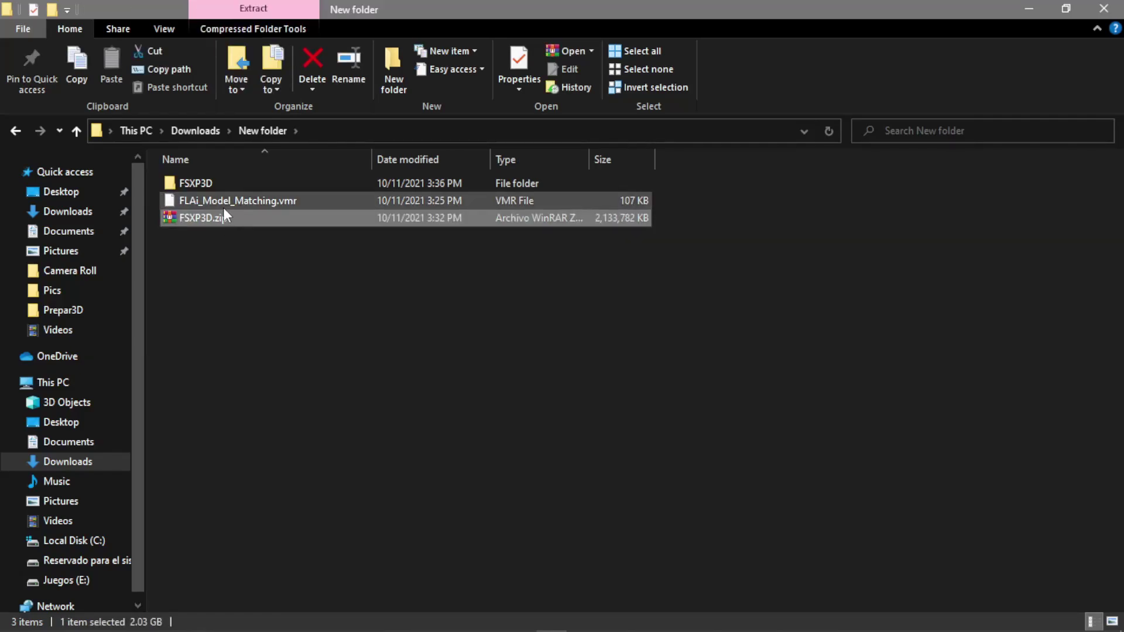
left_click(223, 204)
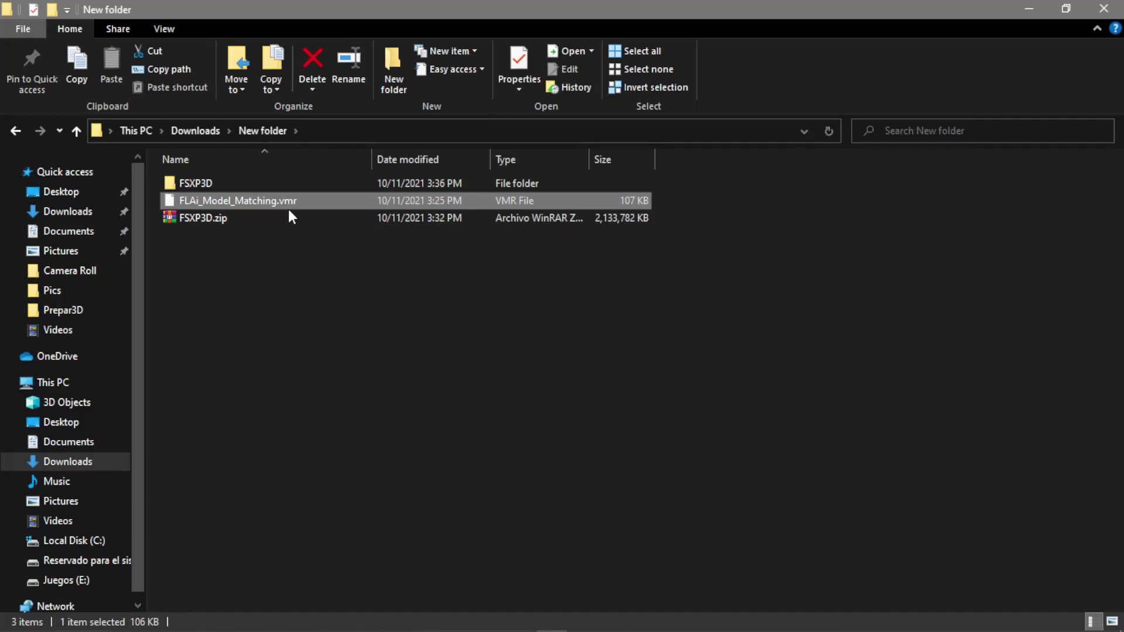
left_click(278, 277)
left_click(192, 220)
right_click(197, 219)
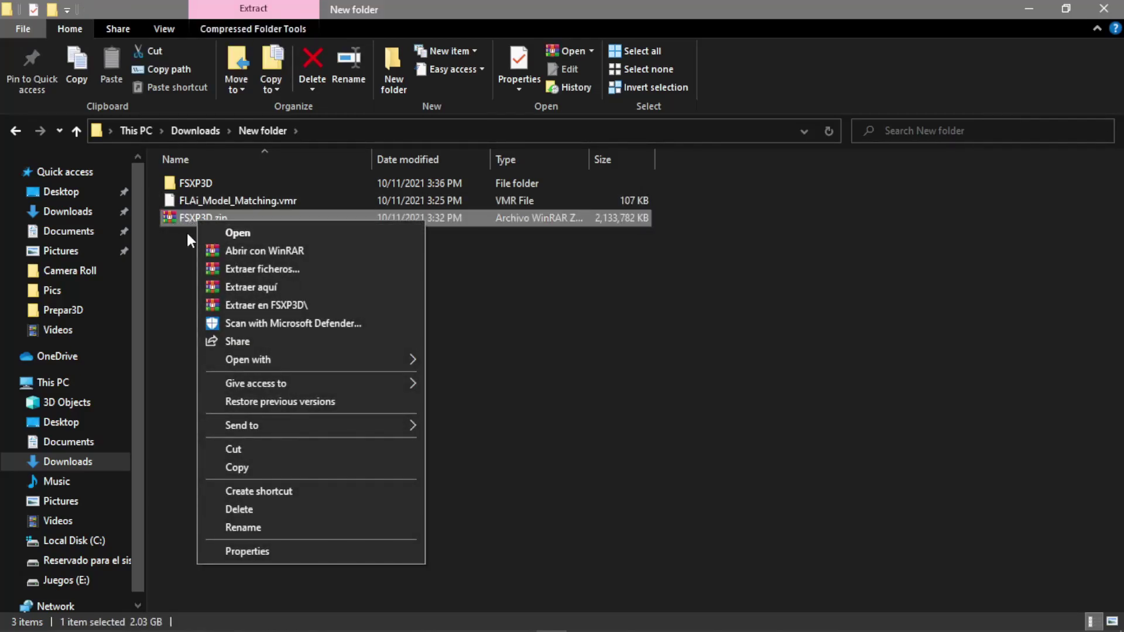
- Open the FSXP3D folder and look inside Effects, SimObjects and Texture in turn
left_click(187, 231)
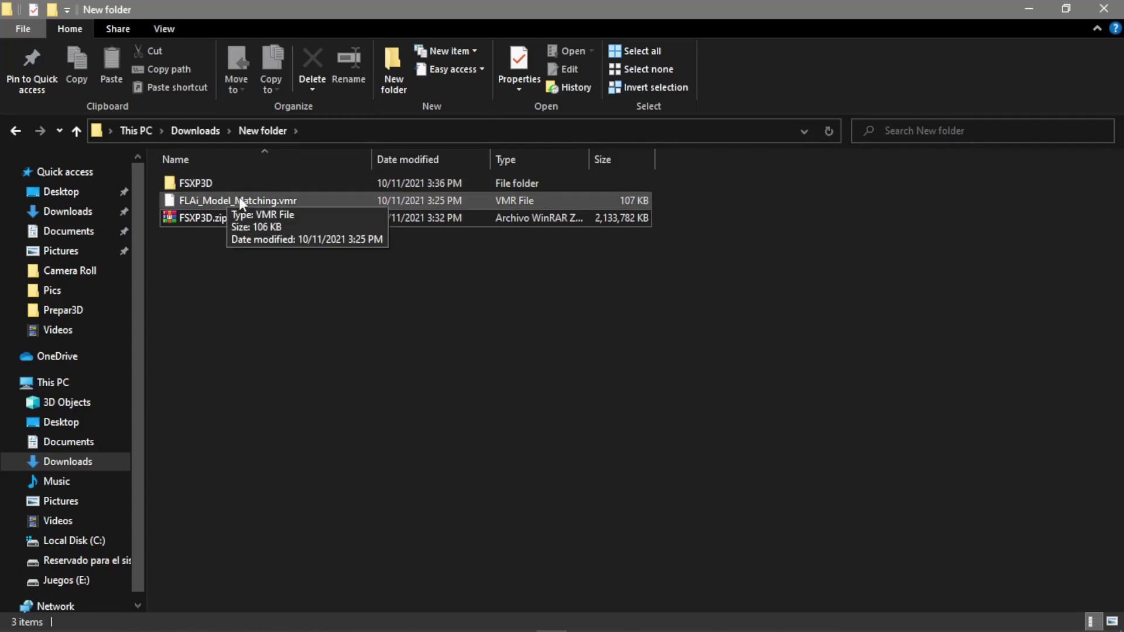
left_click(208, 184)
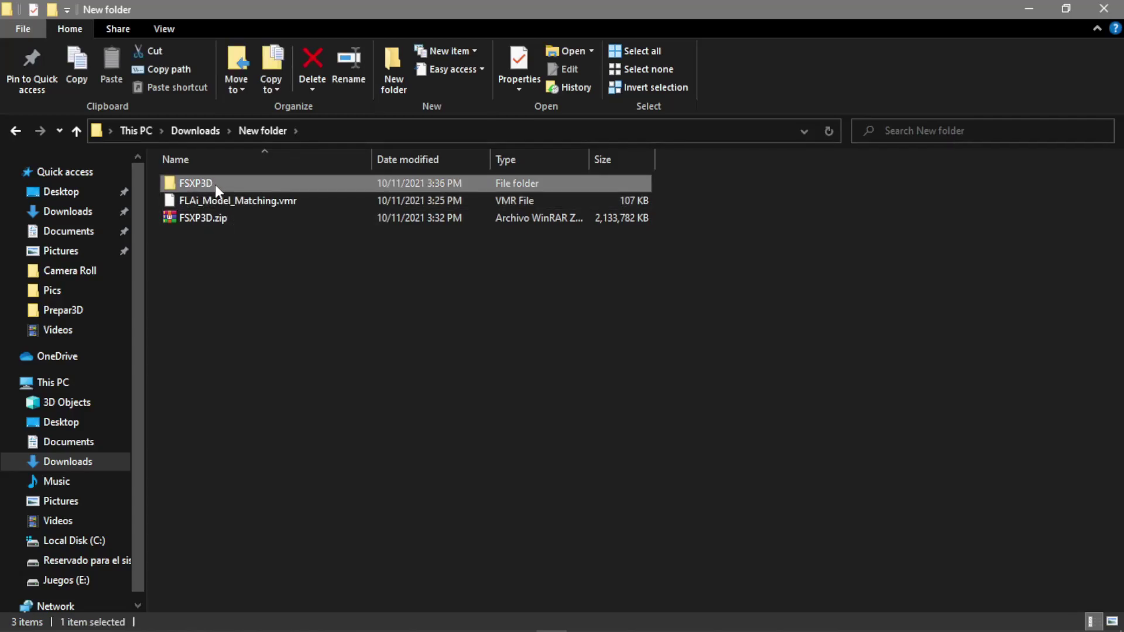
double_click(215, 184)
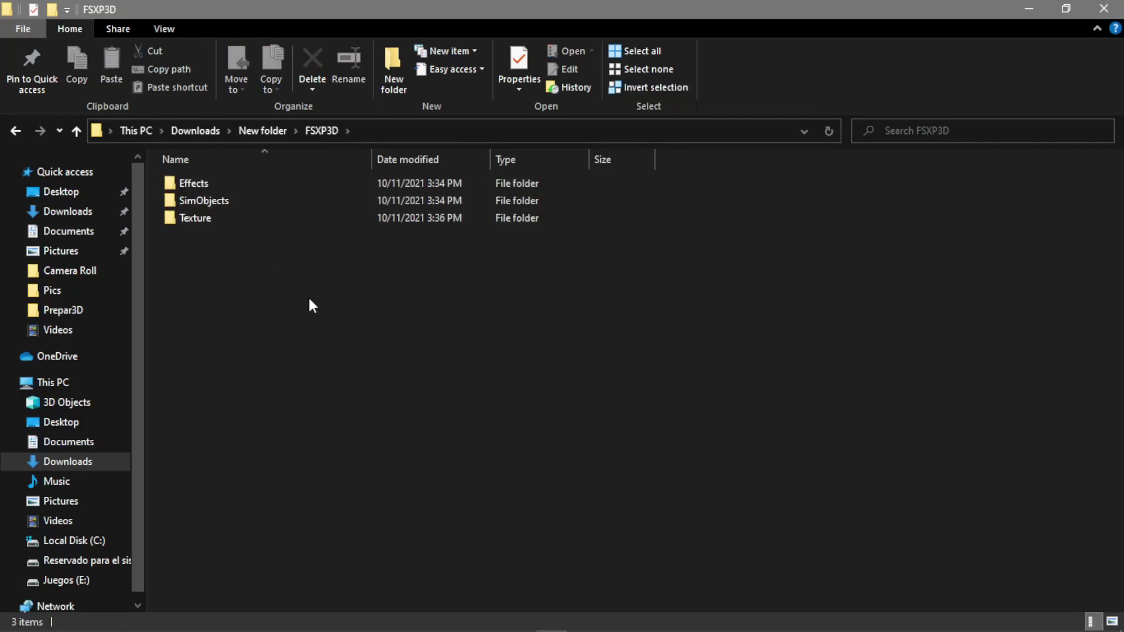
double_click(207, 182)
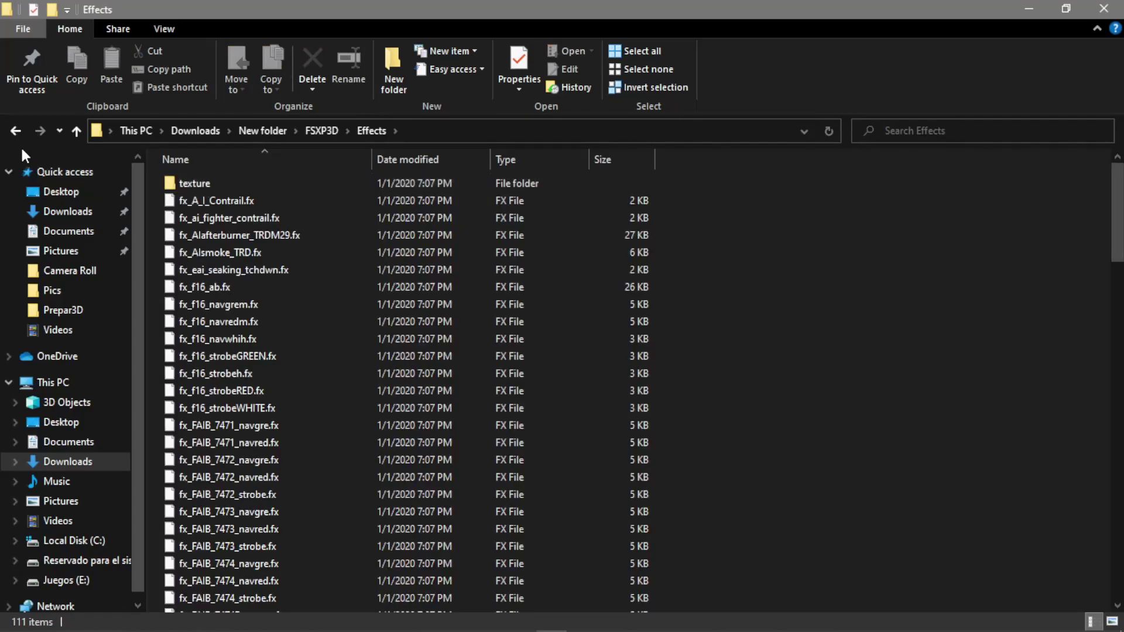
left_click(16, 132)
double_click(176, 198)
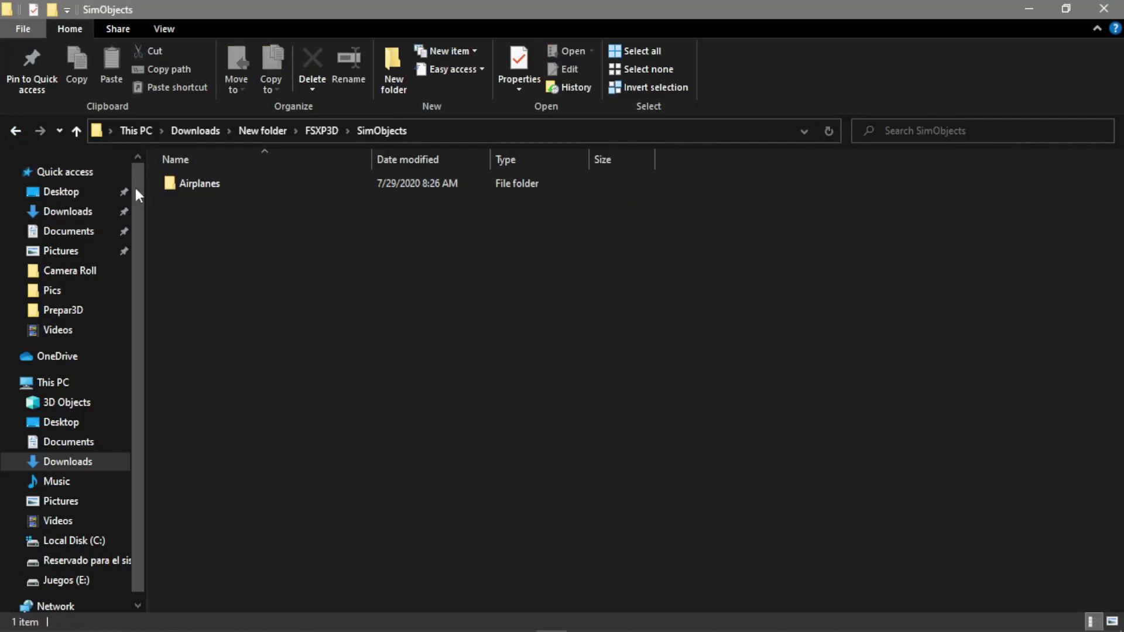
left_click(16, 132)
double_click(187, 221)
left_click(15, 130)
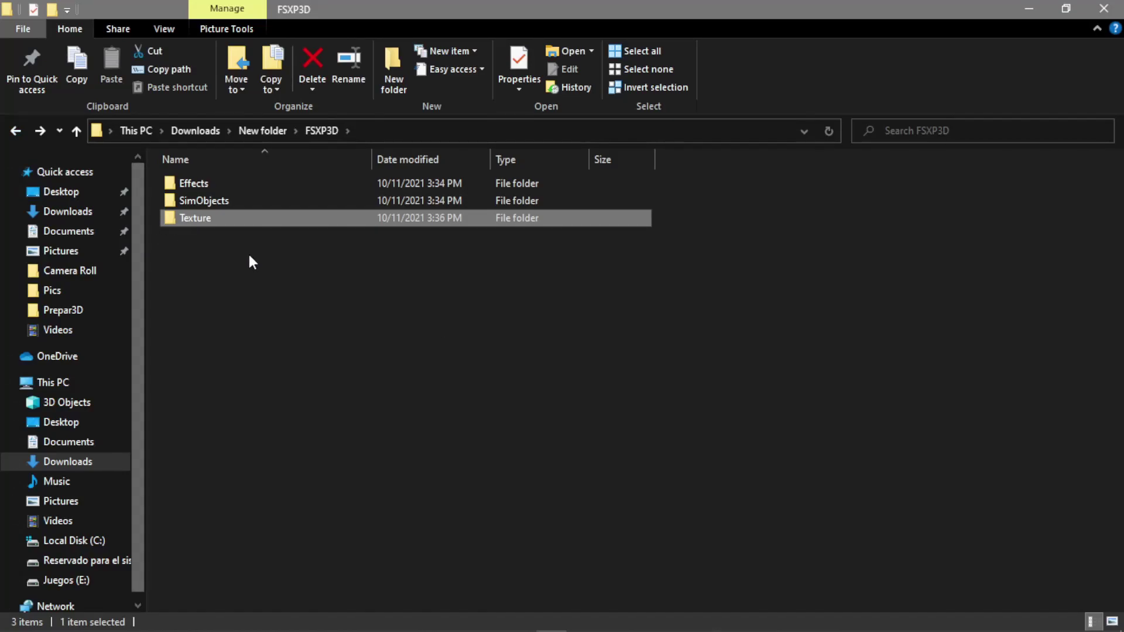
- Copy the FSXP3D Effects folder and paste it into E:\Prepar3D v4.5
right_click(214, 185)
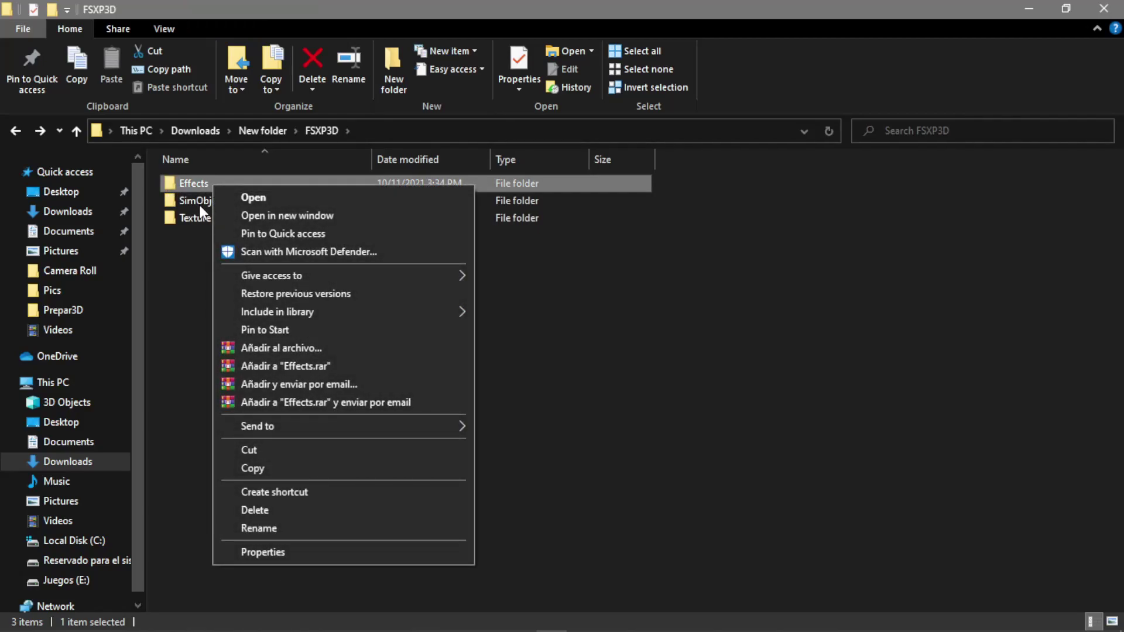
left_click(269, 467)
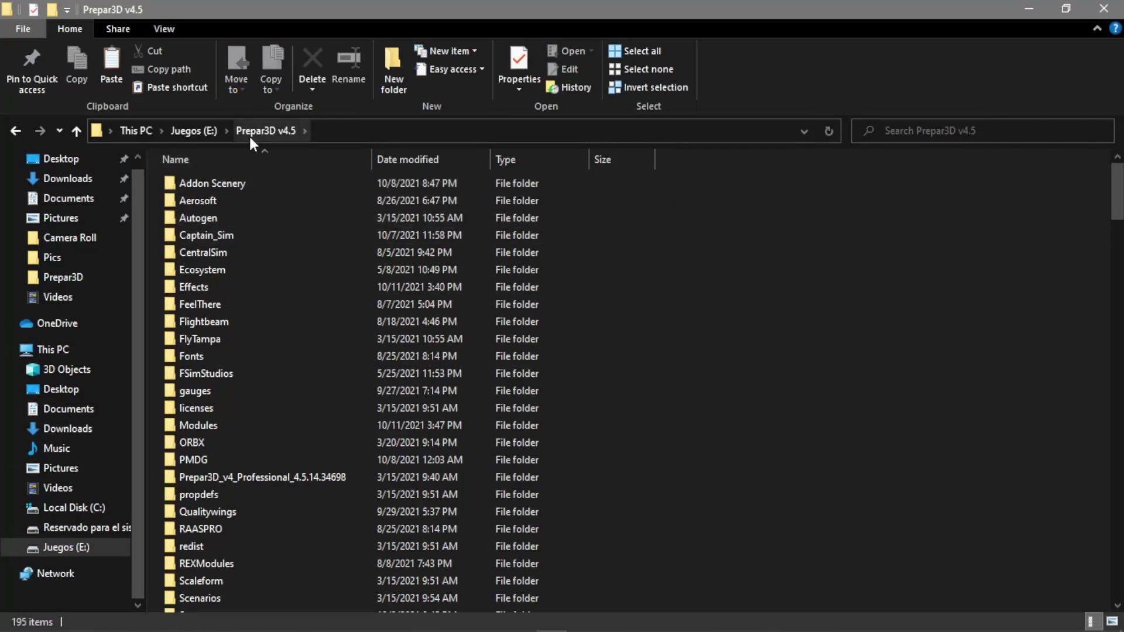
scroll(434, 225, "down", 4)
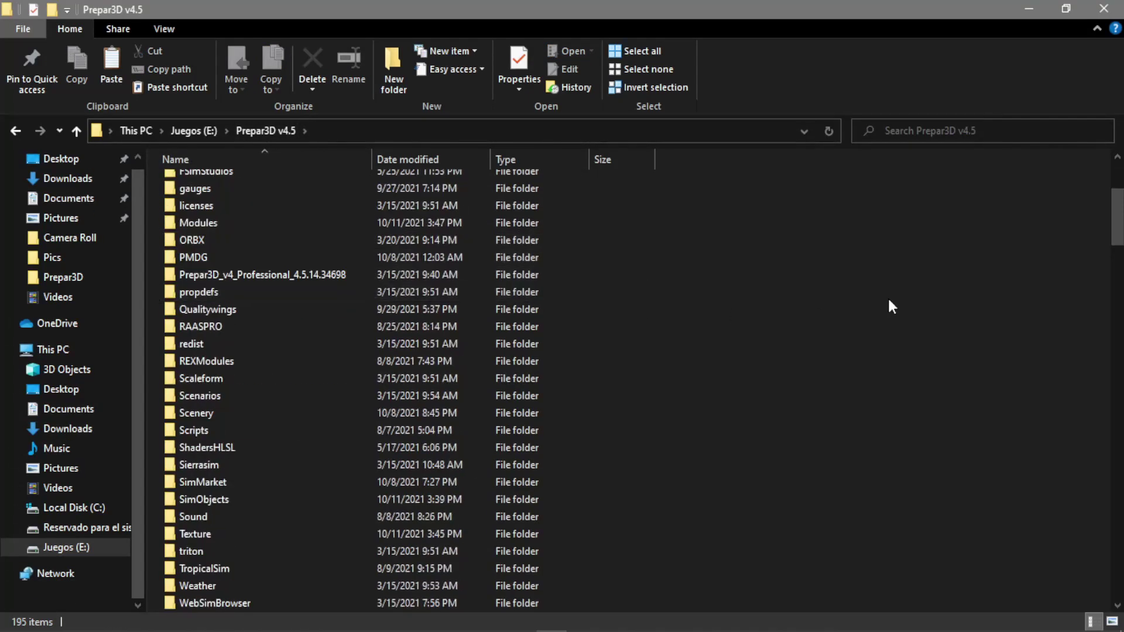
right_click(888, 297)
left_click(962, 413)
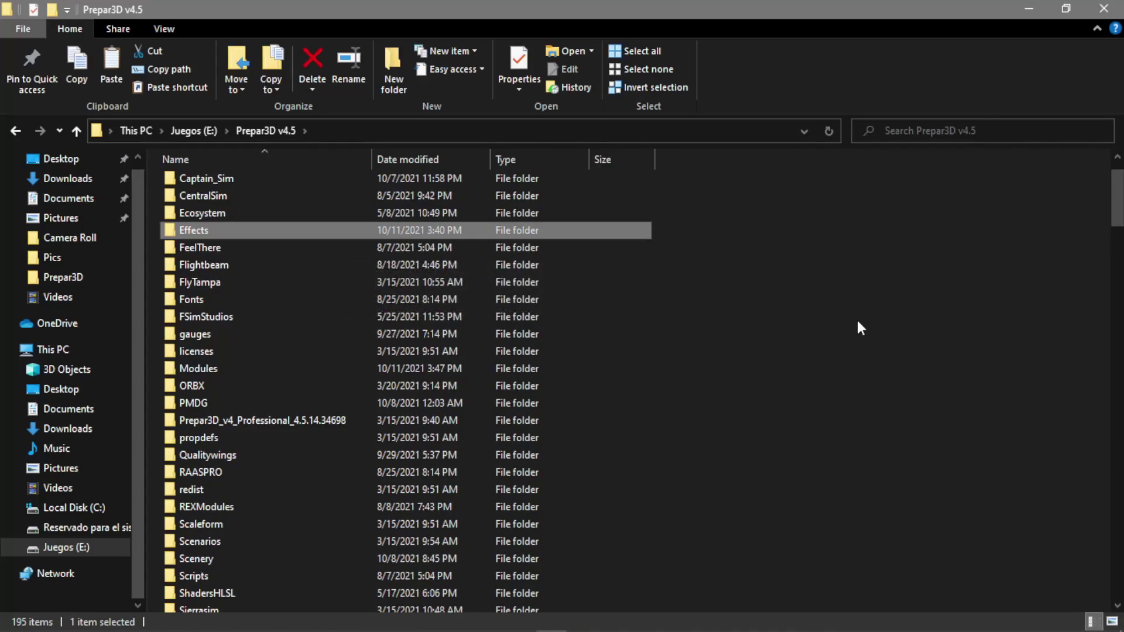
- Open the merged Effects folder in Prepar3D v4.5 to check it, then return
double_click(544, 235)
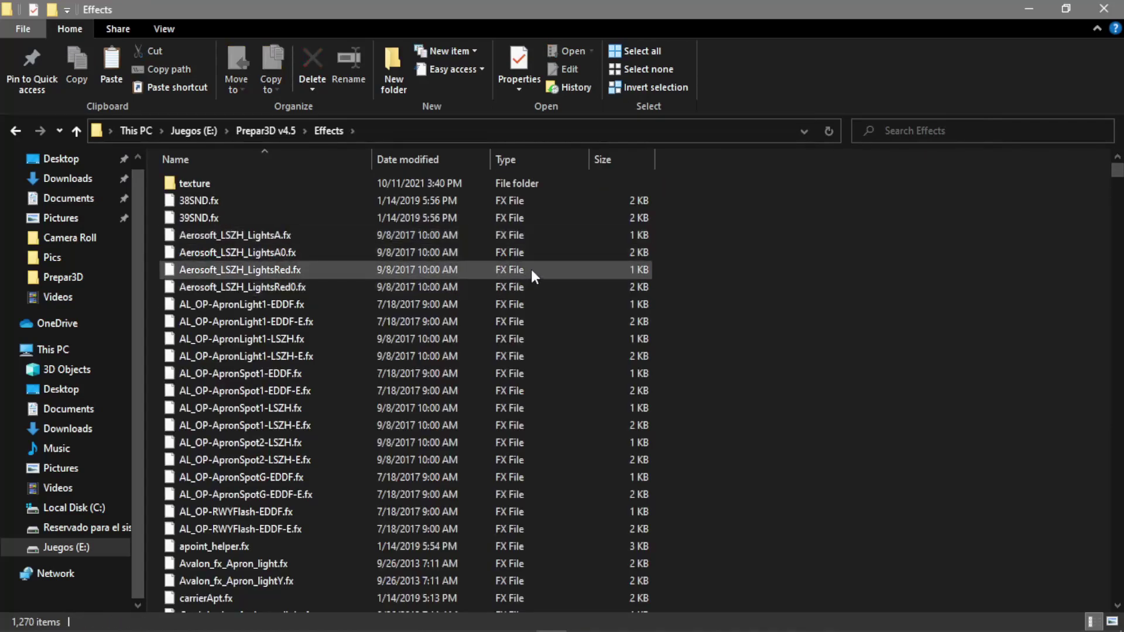
scroll(527, 293, "down", 10)
scroll(519, 306, "up", 3)
key("alt+Left")
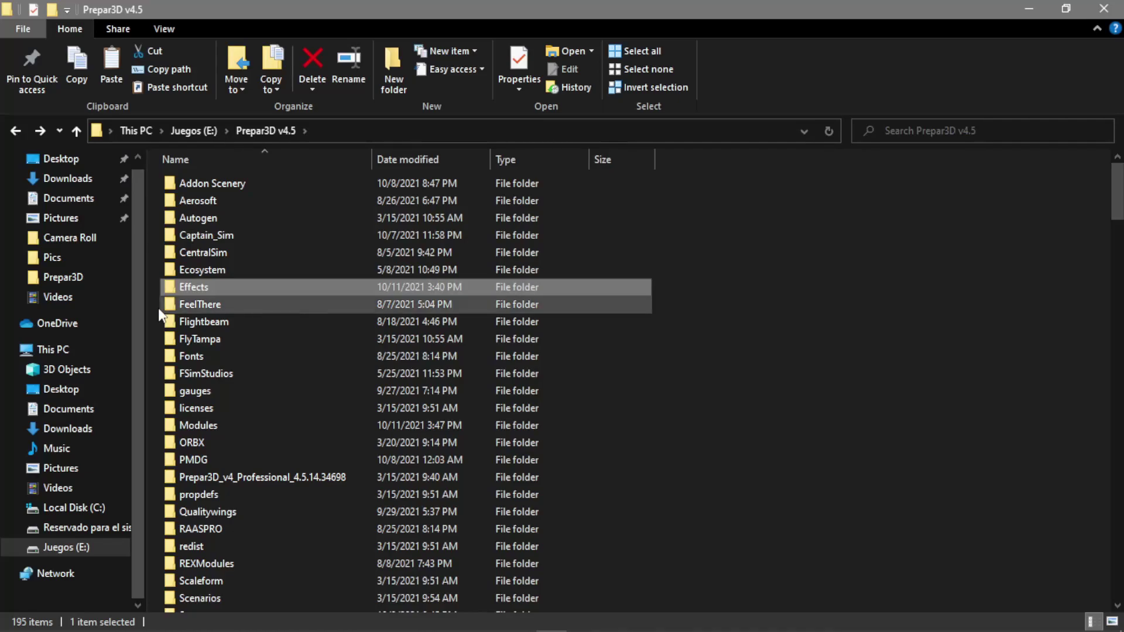
- Copy the SimObjects folder from Downloads\FSXP3D and paste it into E:\Prepar3D v4.5
left_click(106, 178)
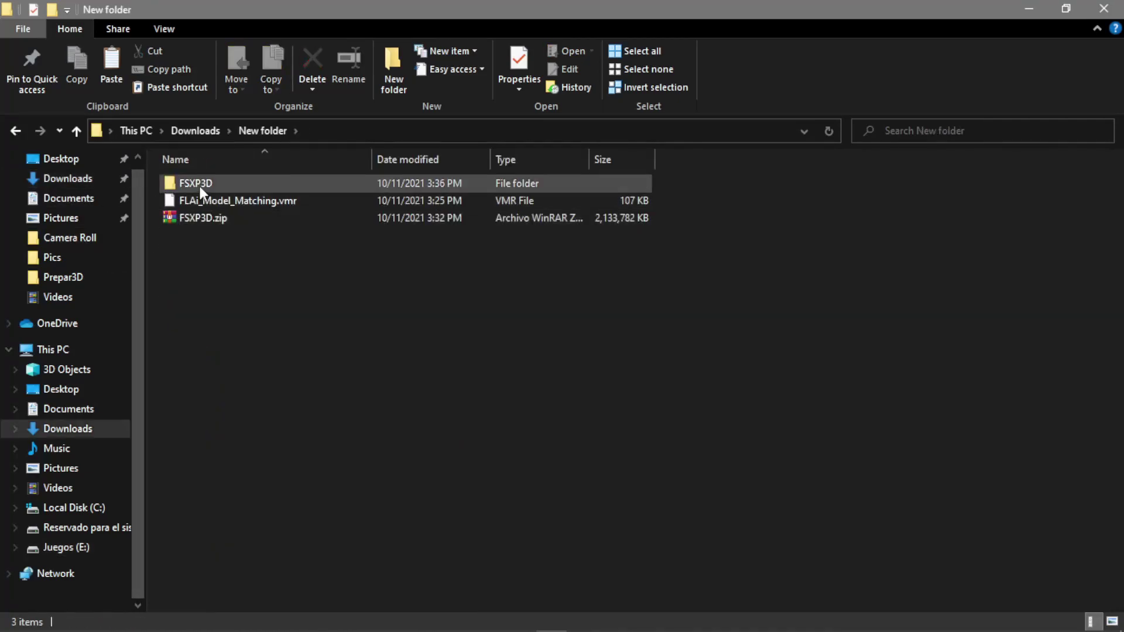
double_click(199, 183)
double_click(197, 199)
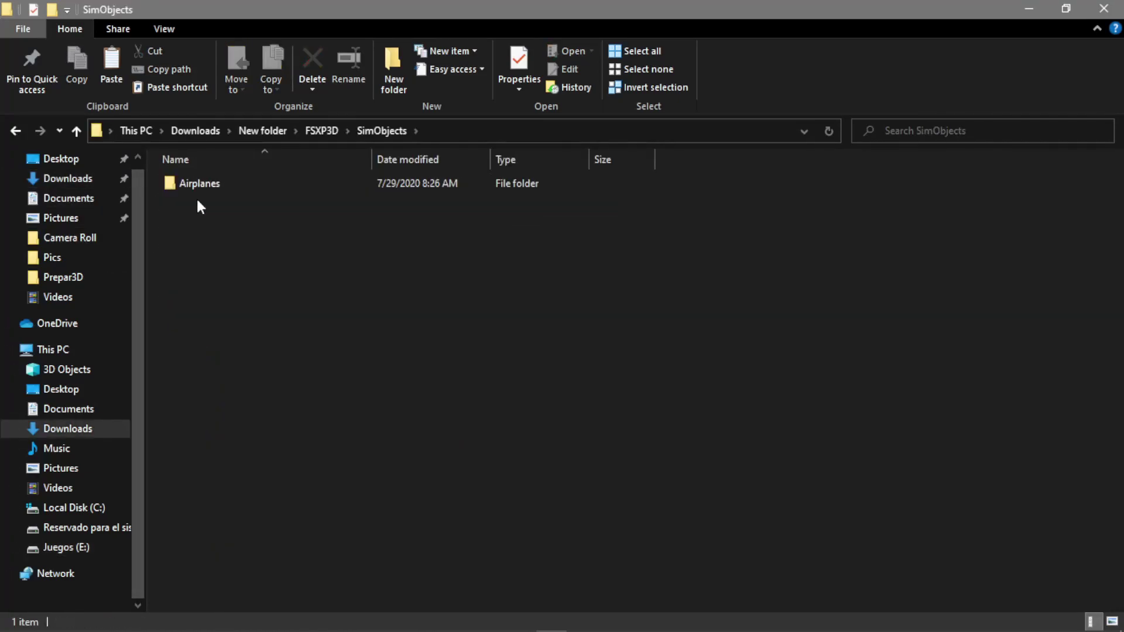
left_click(16, 130)
right_click(194, 205)
left_click(252, 489)
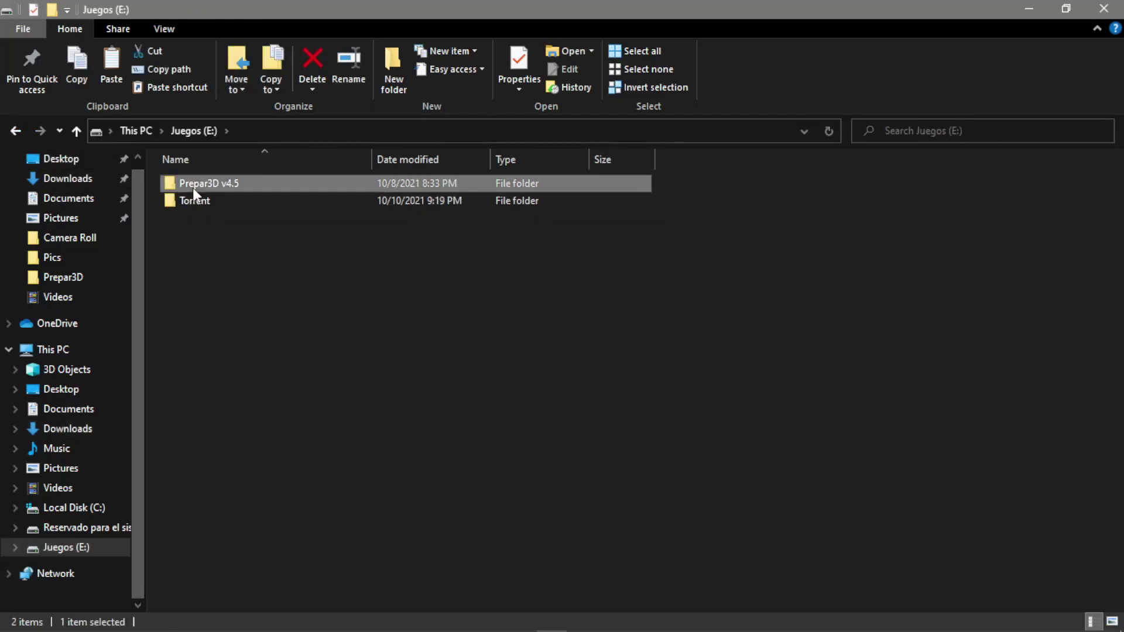
double_click(192, 188)
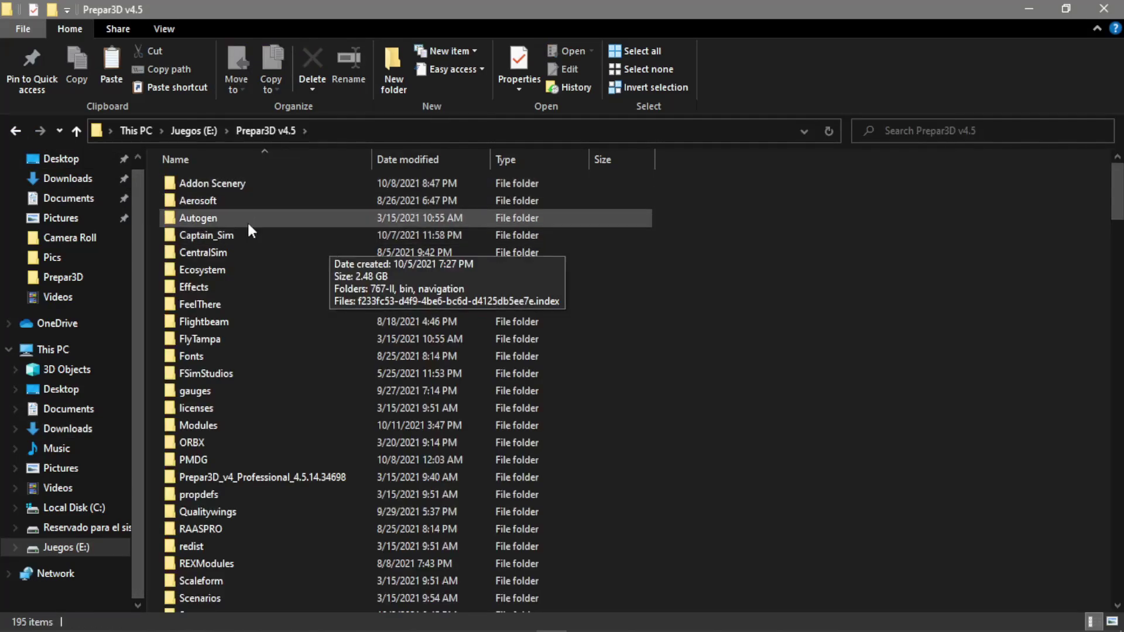
right_click(879, 301)
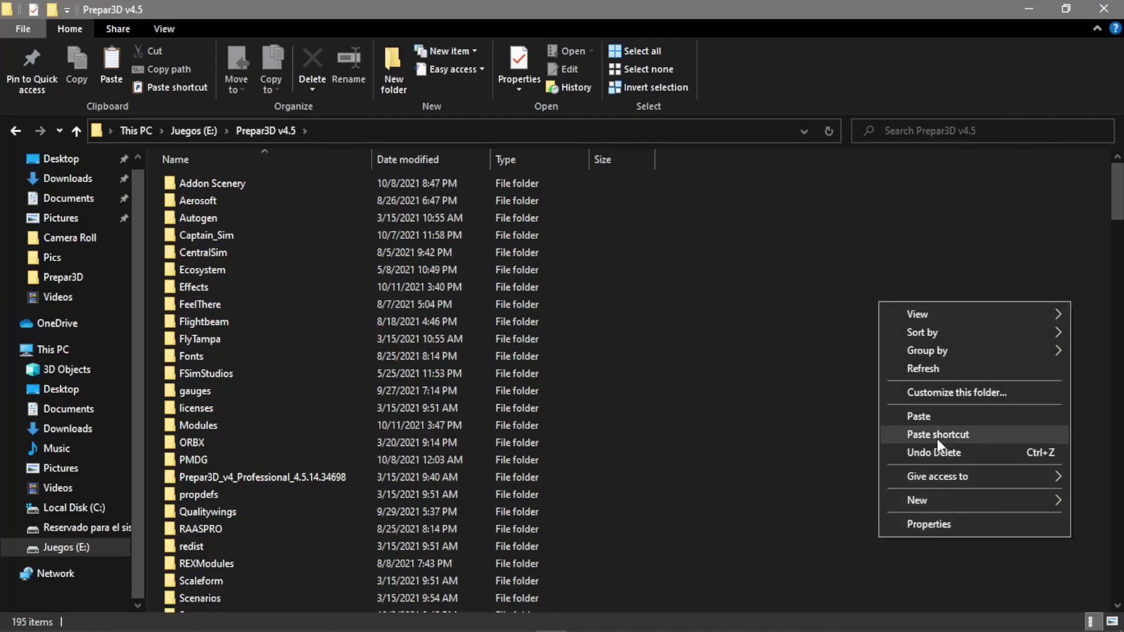
left_click(925, 417)
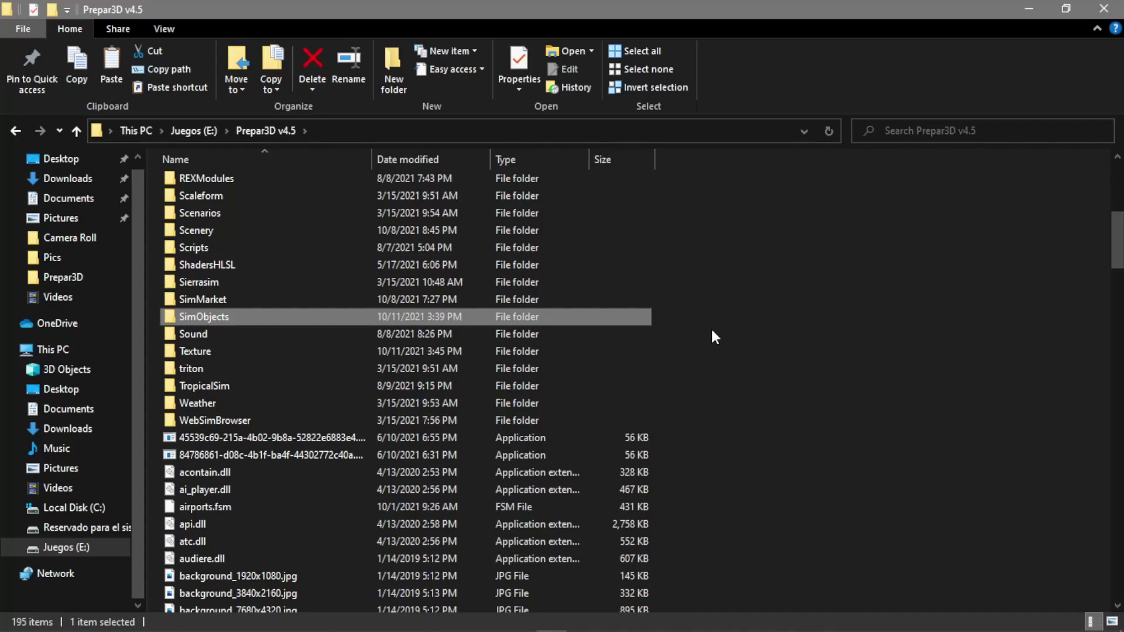
- Check SimObjects\Airplanes for the new FLAi_ aircraft folders among its 254 items
double_click(603, 316)
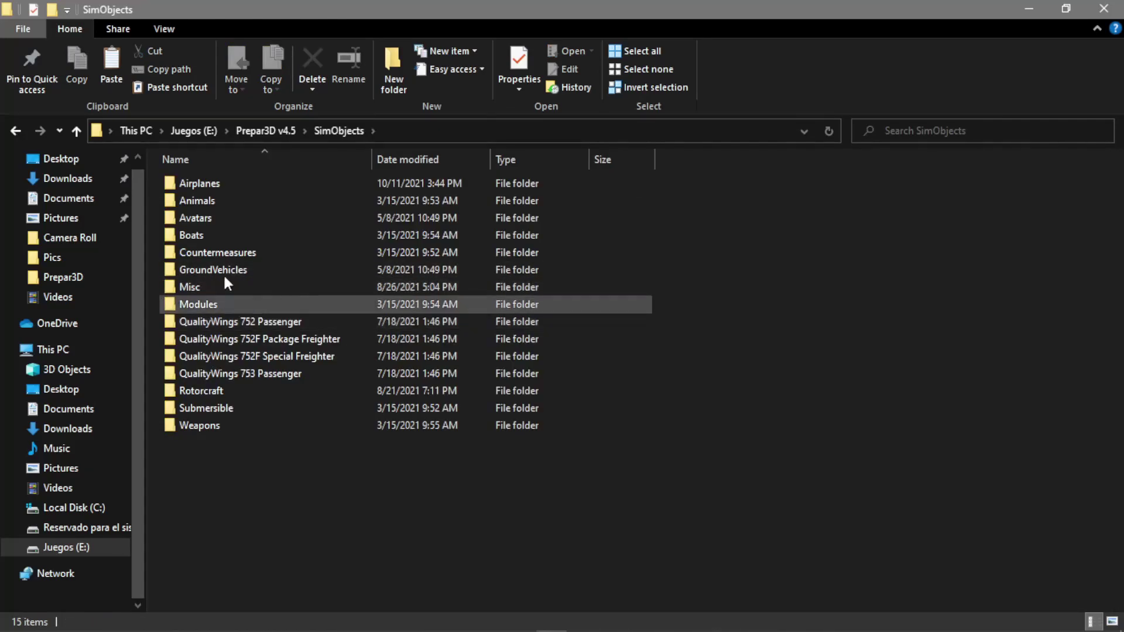
double_click(204, 185)
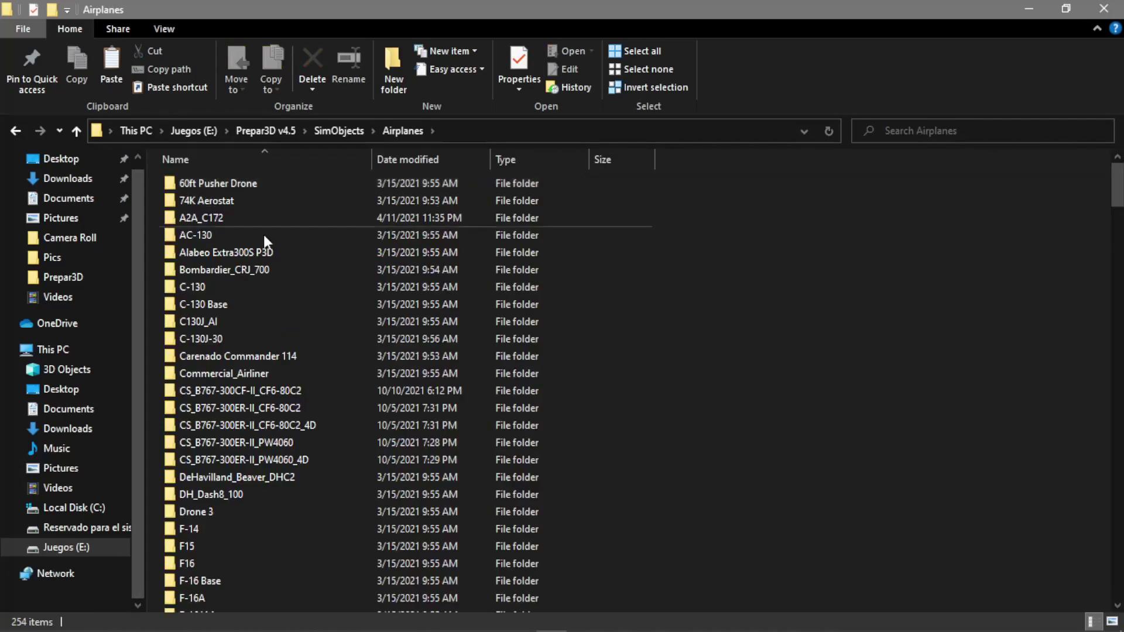
scroll(355, 349, "down", 8)
scroll(355, 348, "down", 8)
left_click(206, 274)
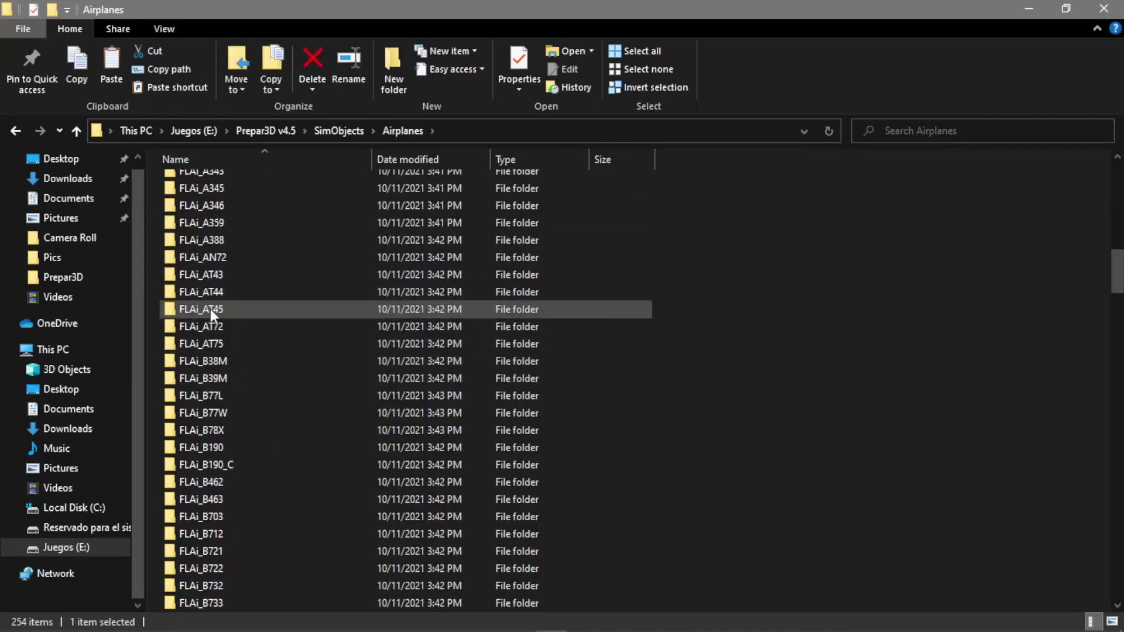
scroll(210, 311, "down", 15)
scroll(210, 310, "down", 20)
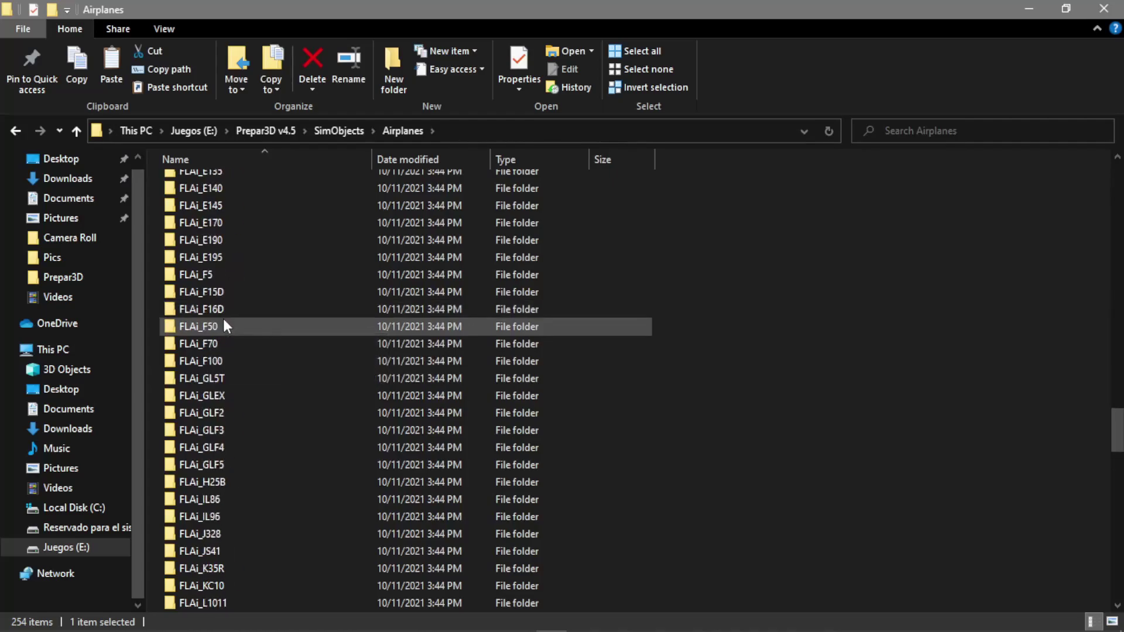
scroll(246, 327, "down", 4)
scroll(266, 324, "up", 11)
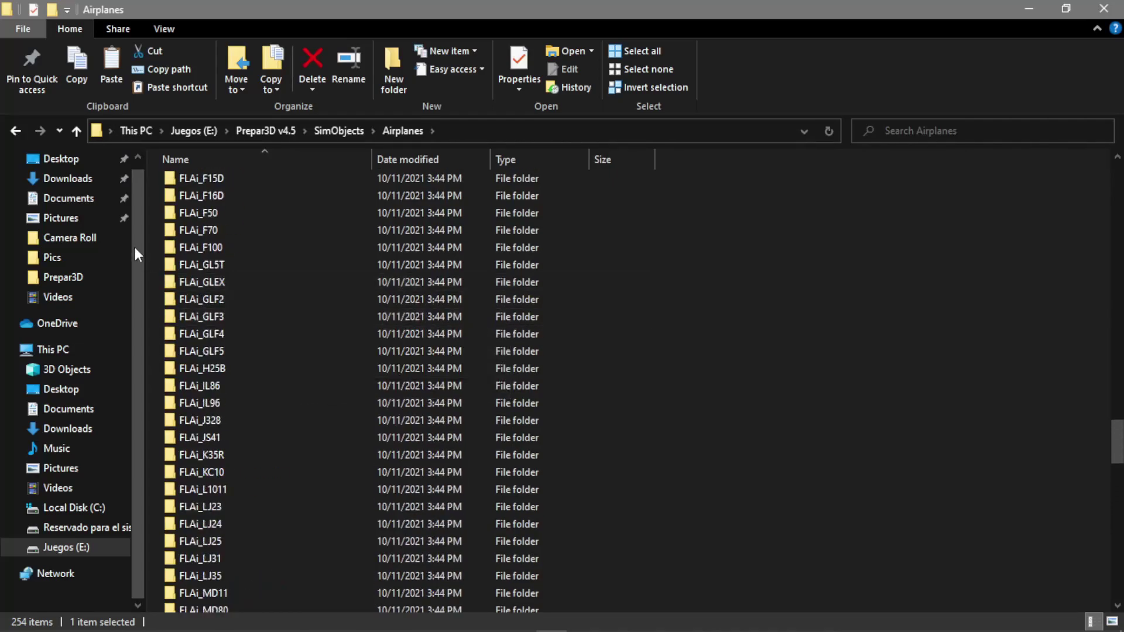
left_click(15, 130)
- Go to Downloads\New folder\FSXP3D and look inside the Texture folder
left_click(15, 131)
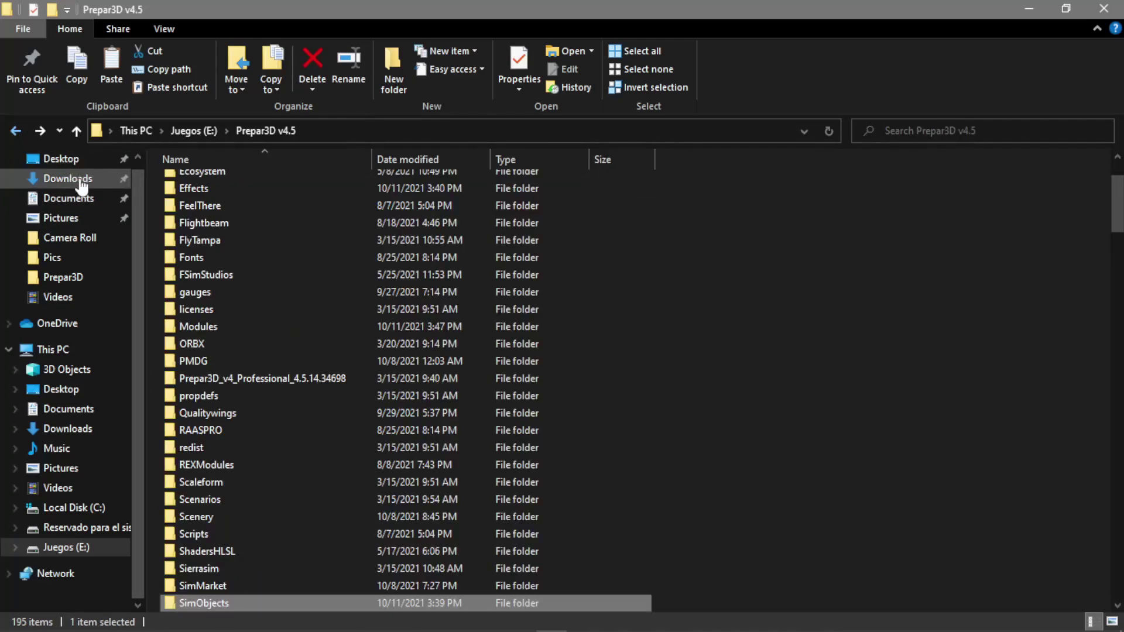
left_click(82, 180)
double_click(189, 215)
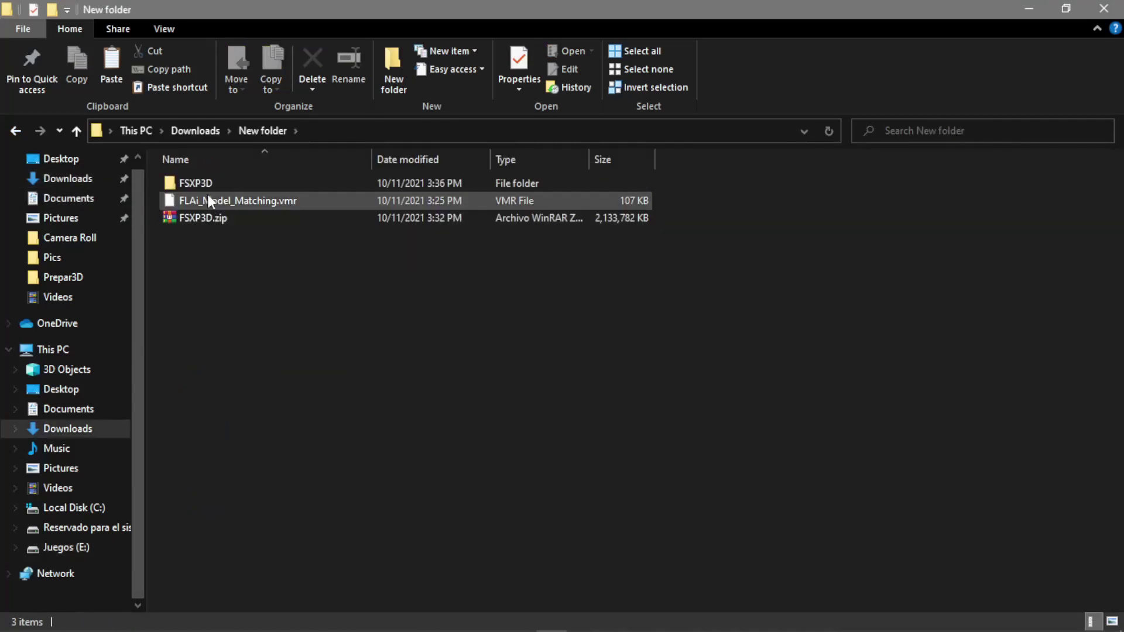
double_click(202, 182)
double_click(205, 215)
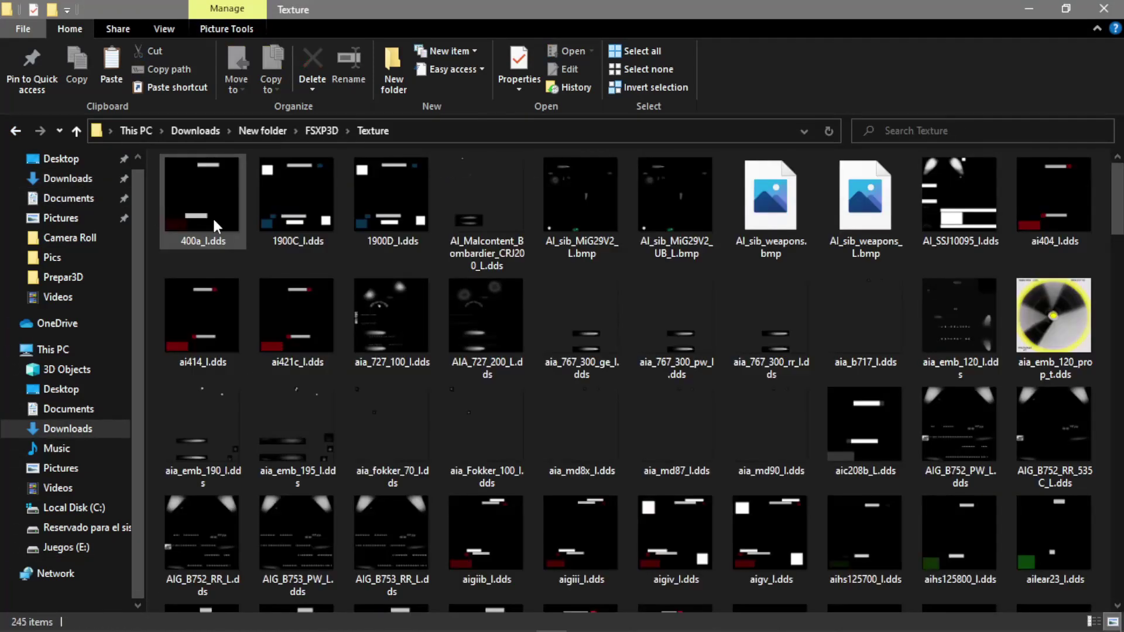
left_click(17, 133)
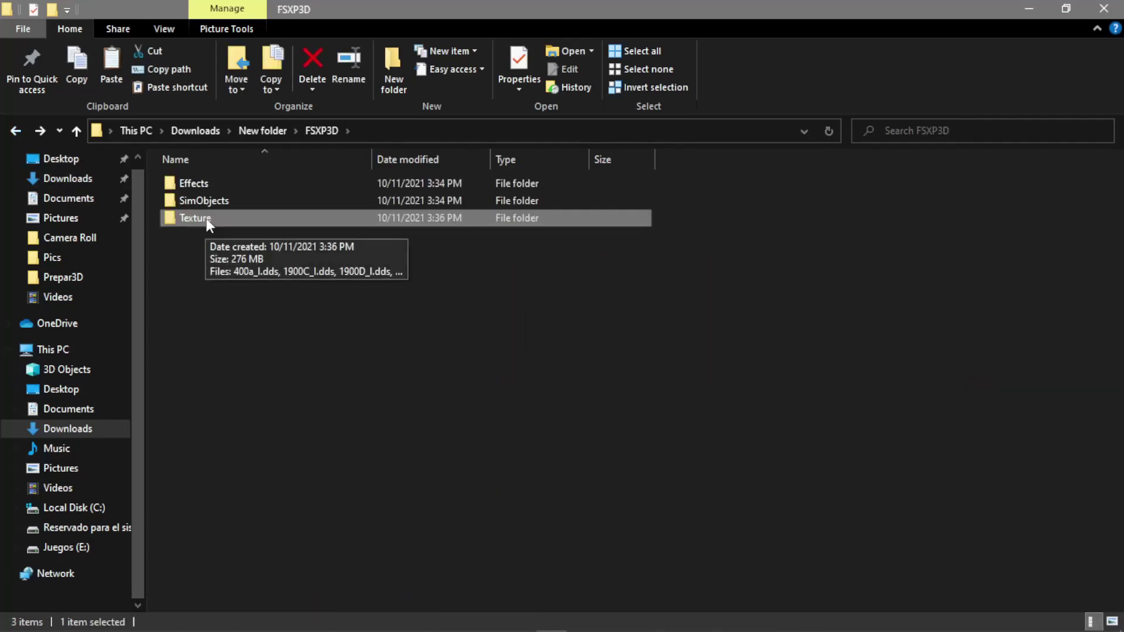
- Copy the Texture folder and paste it into E:\Prepar3D v4.5
right_click(206, 219)
left_click(246, 517)
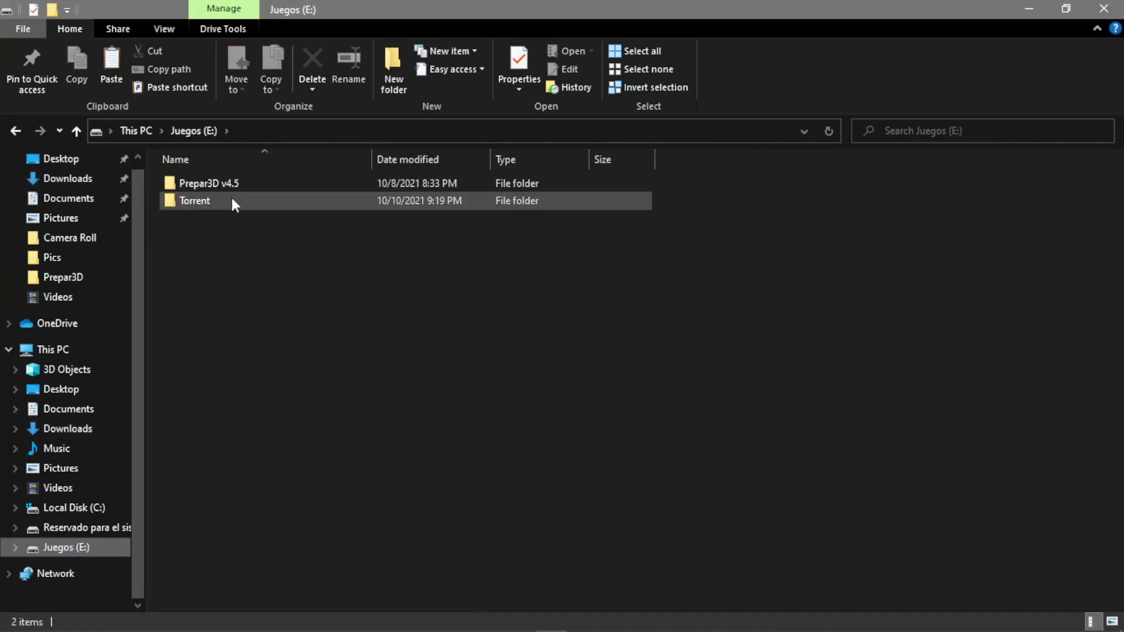
double_click(225, 183)
right_click(867, 413)
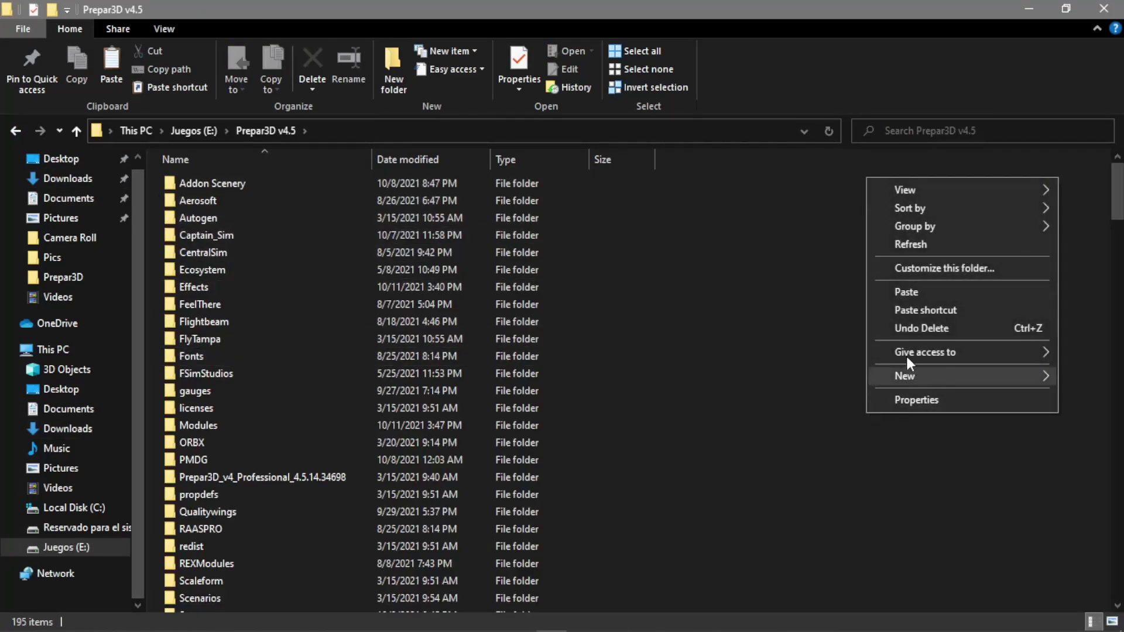
left_click(918, 293)
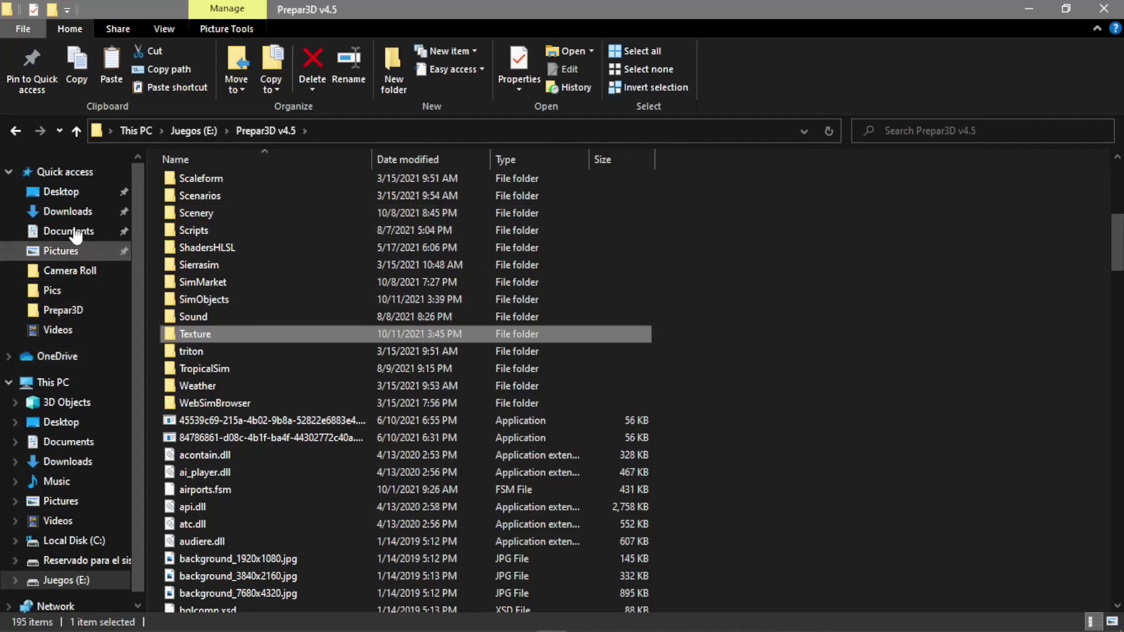
- Copy FLAi_Model_Matching.vmr from Downloads\New folder
left_click(66, 193)
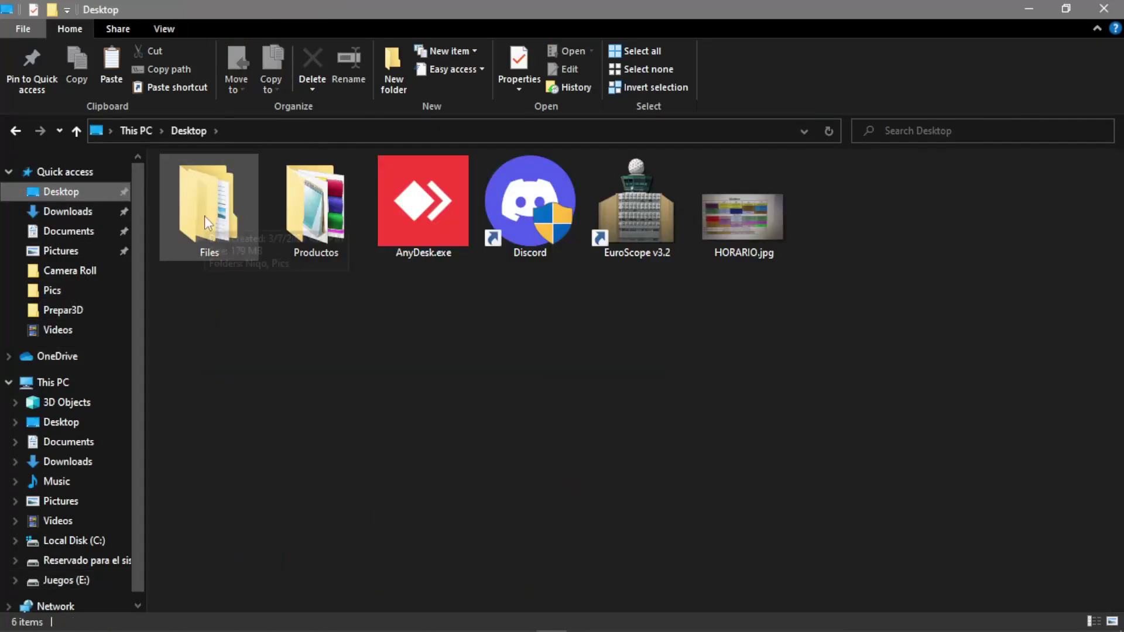
left_click(65, 212)
double_click(190, 256)
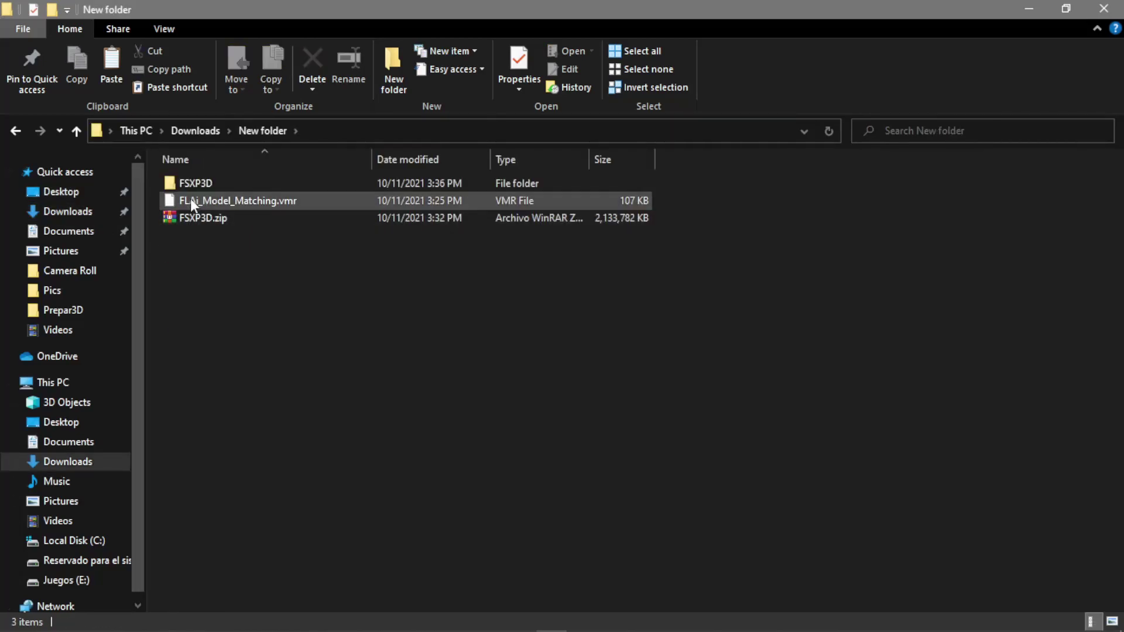
left_click(189, 202)
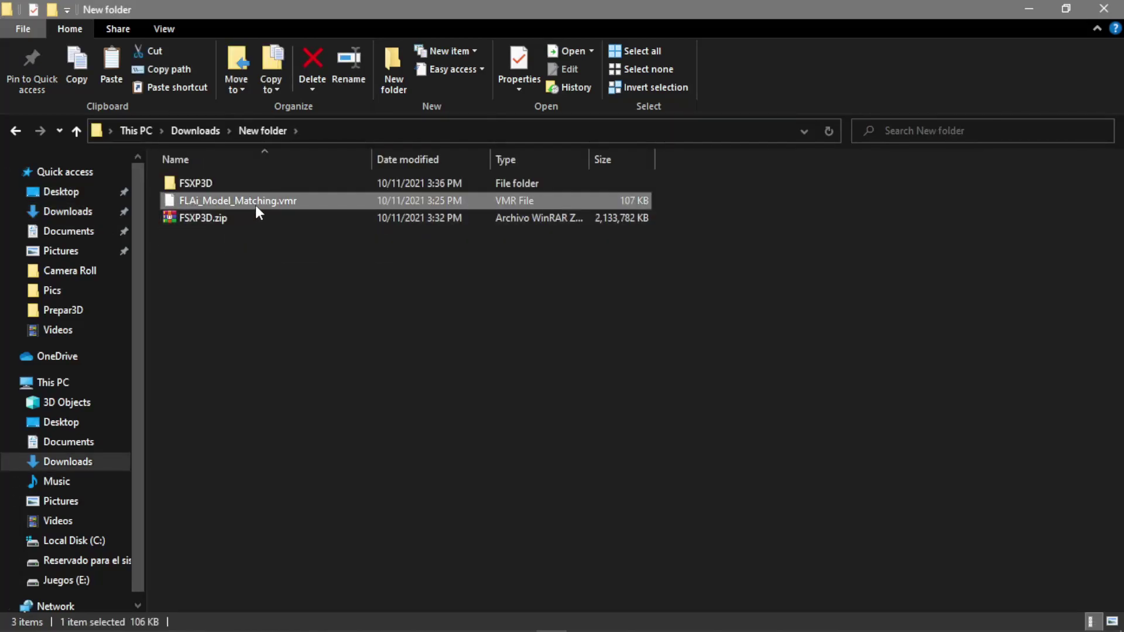
right_click(282, 205)
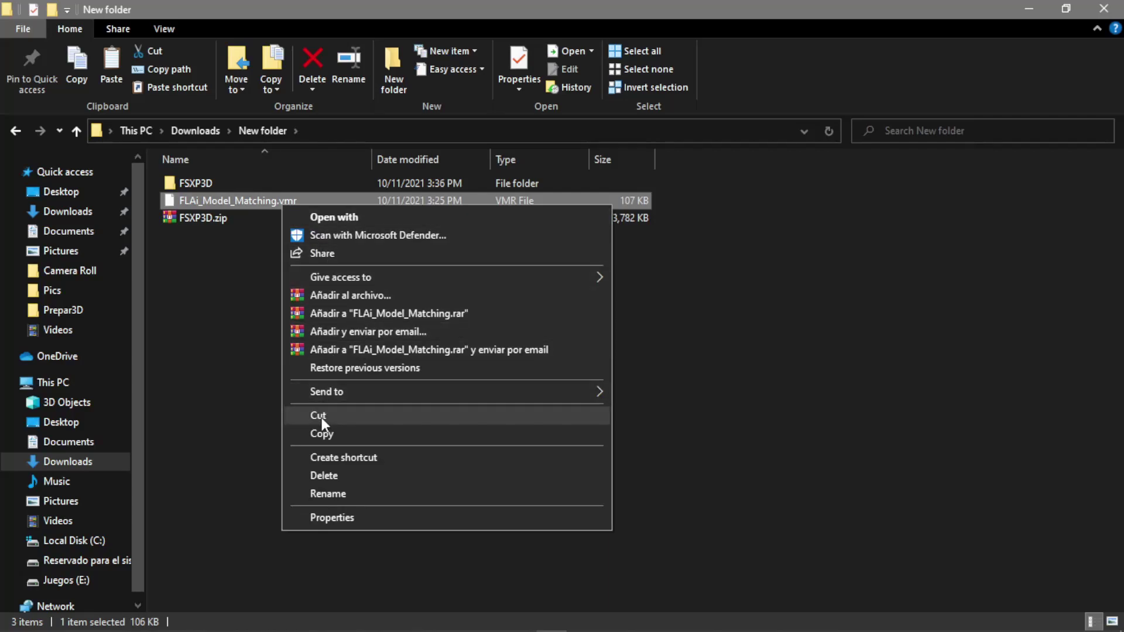
left_click(321, 433)
- Confirm FLAi_Model_Matching.vmr is already in Documents\vPilot Files\Model Matching Rule Sets
scroll(59, 463, "down", 1)
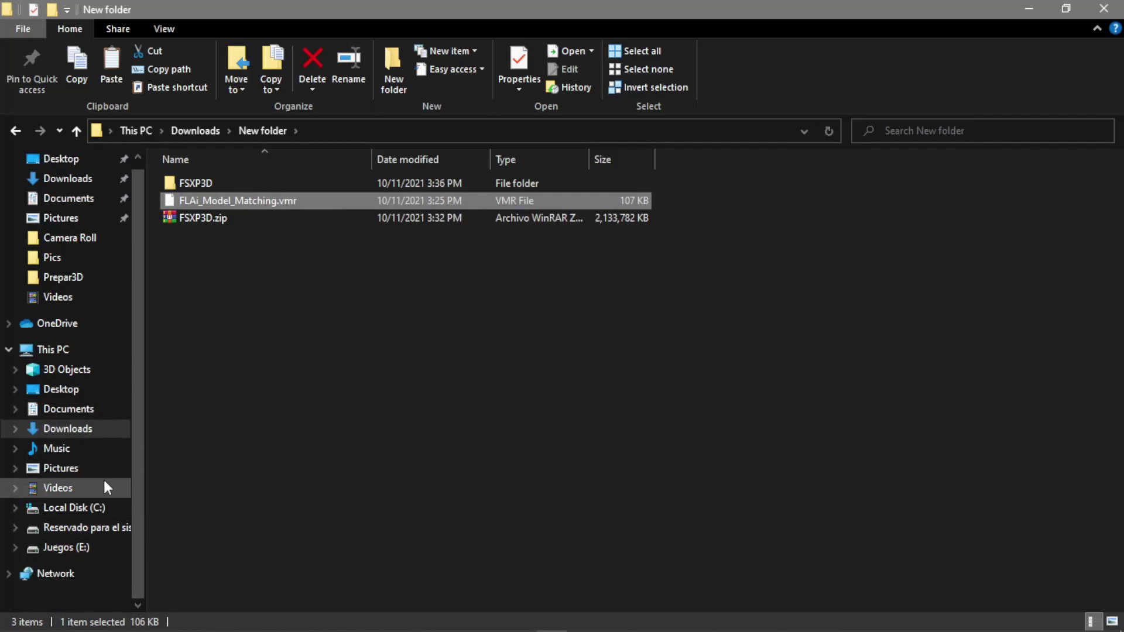
left_click(92, 417)
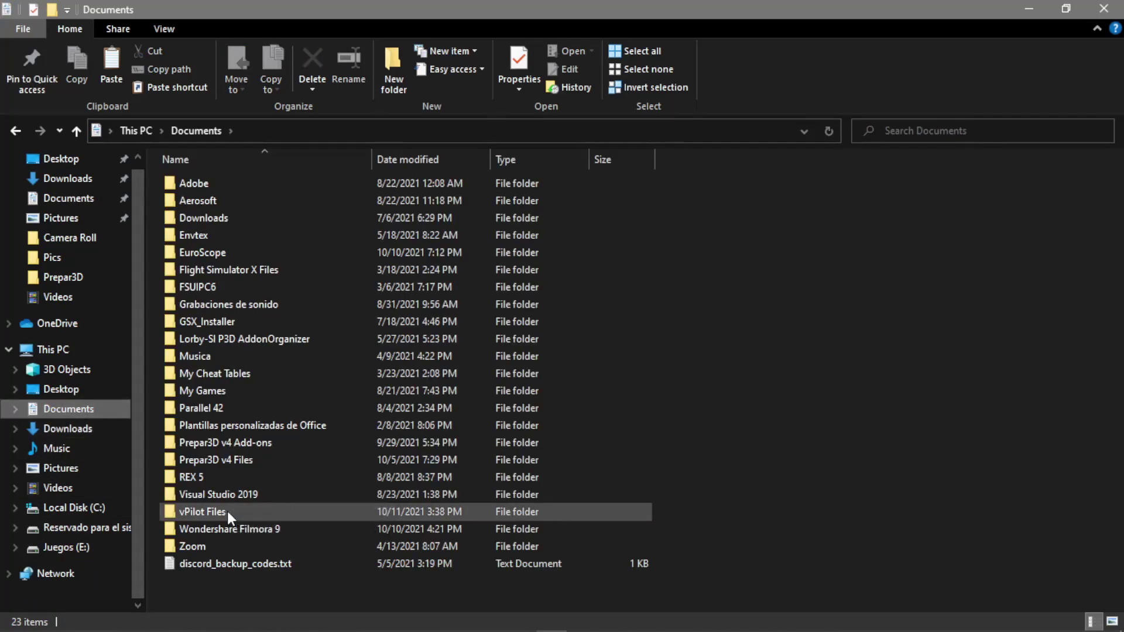
double_click(227, 511)
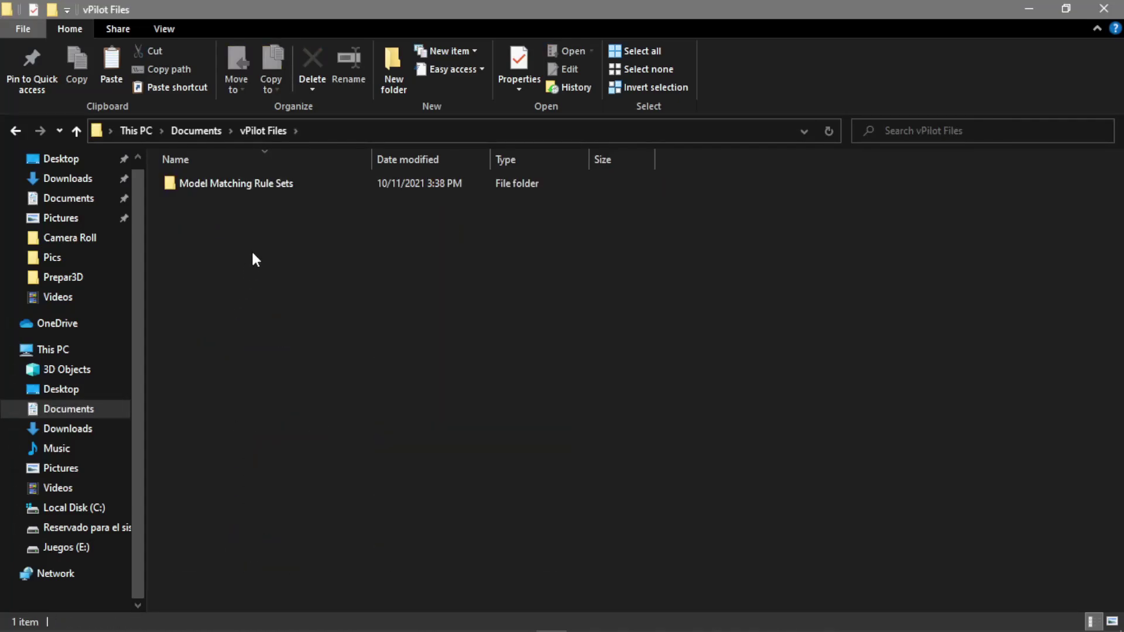
left_click(268, 189)
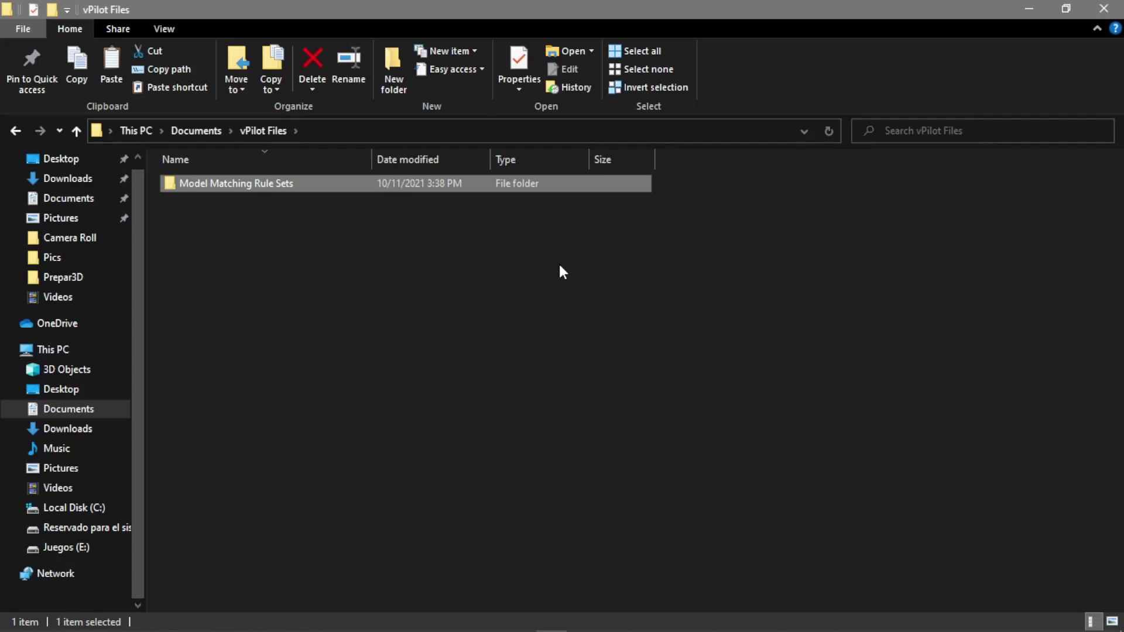
double_click(387, 183)
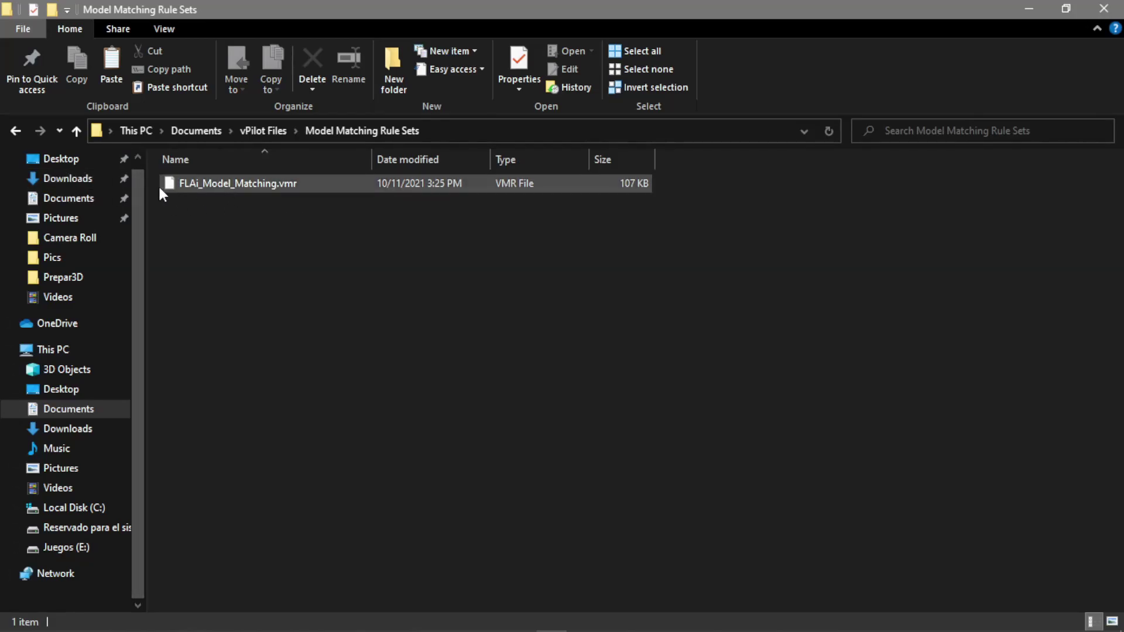
left_click(16, 132)
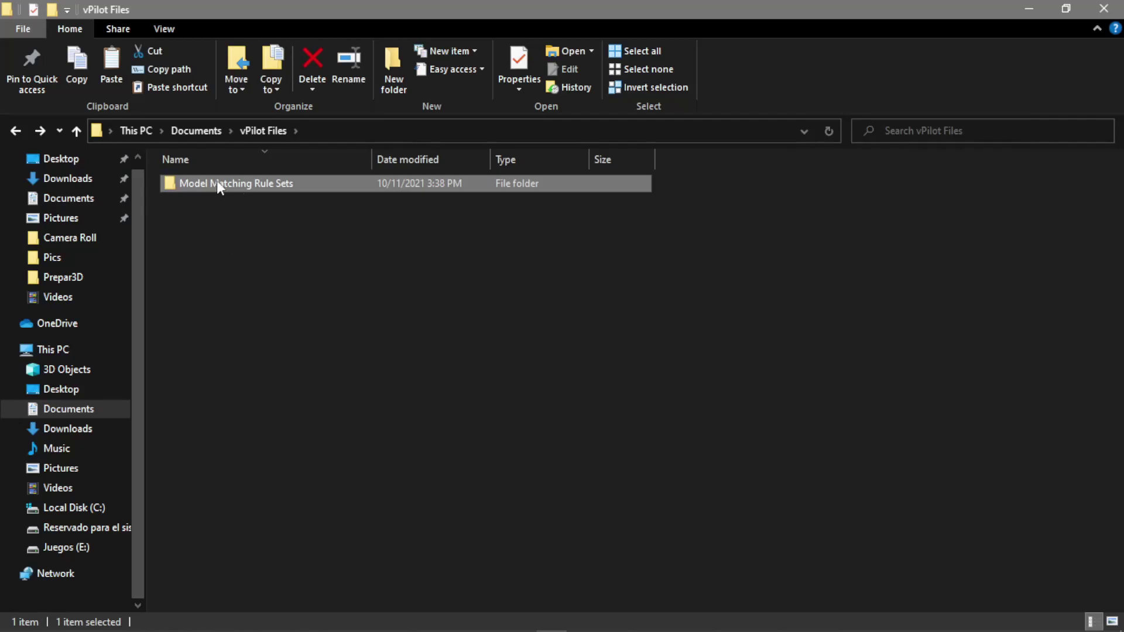
mouse_move(196, 192)
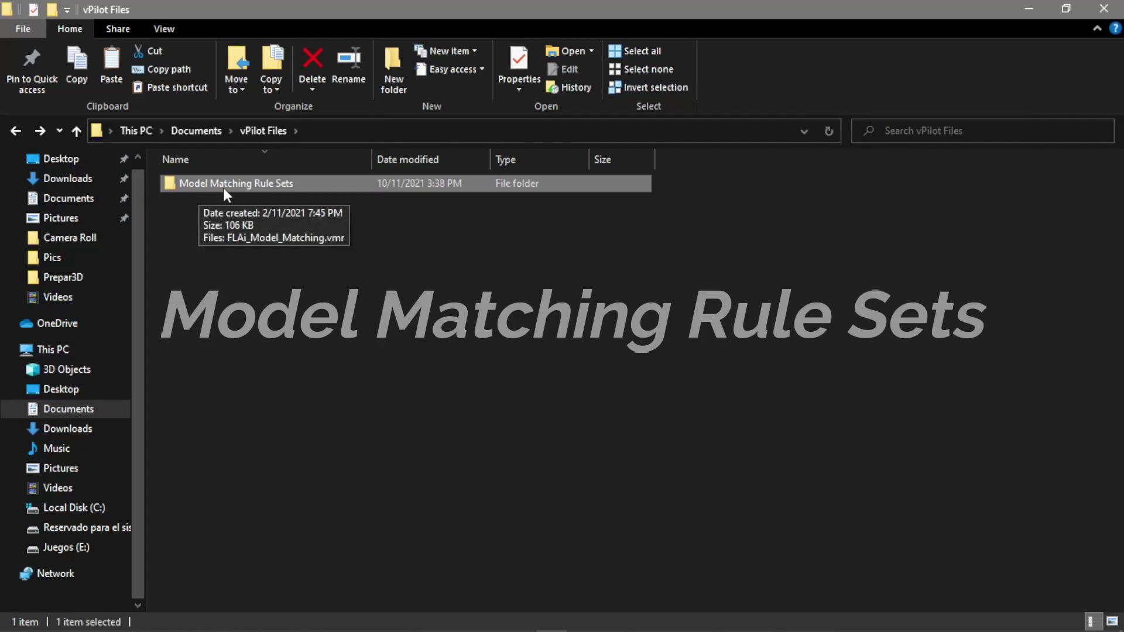
- Reopen the Model Matching Rule Sets folder, then search 'vpilot' from Start to launch vPilot
double_click(282, 188)
right_click(288, 252)
left_click(245, 239)
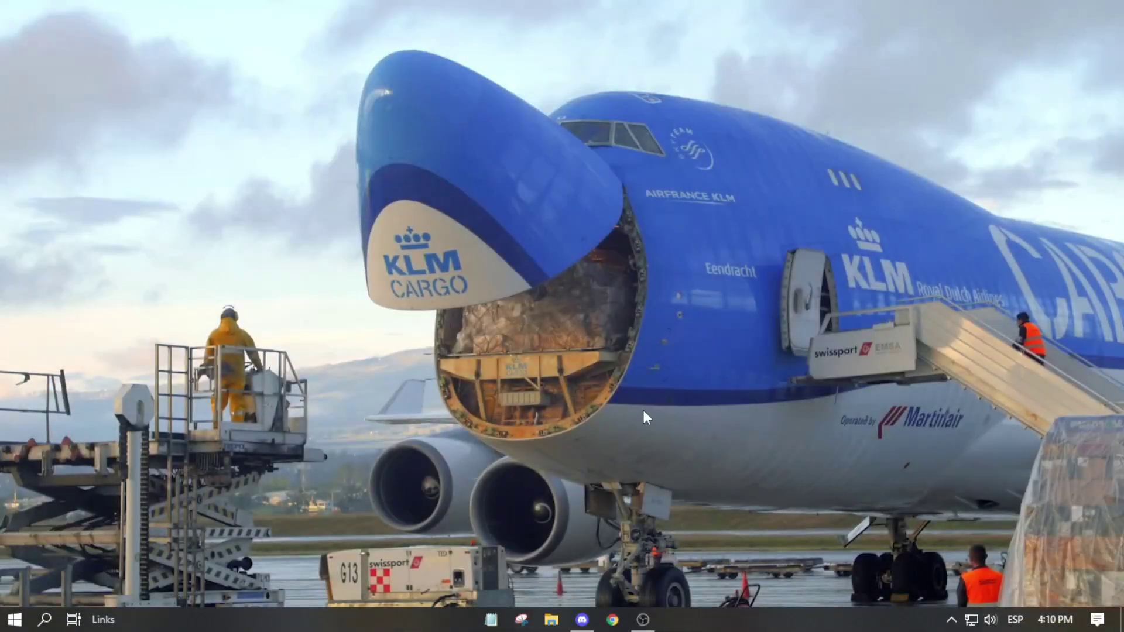
key("super")
type("vpilot")
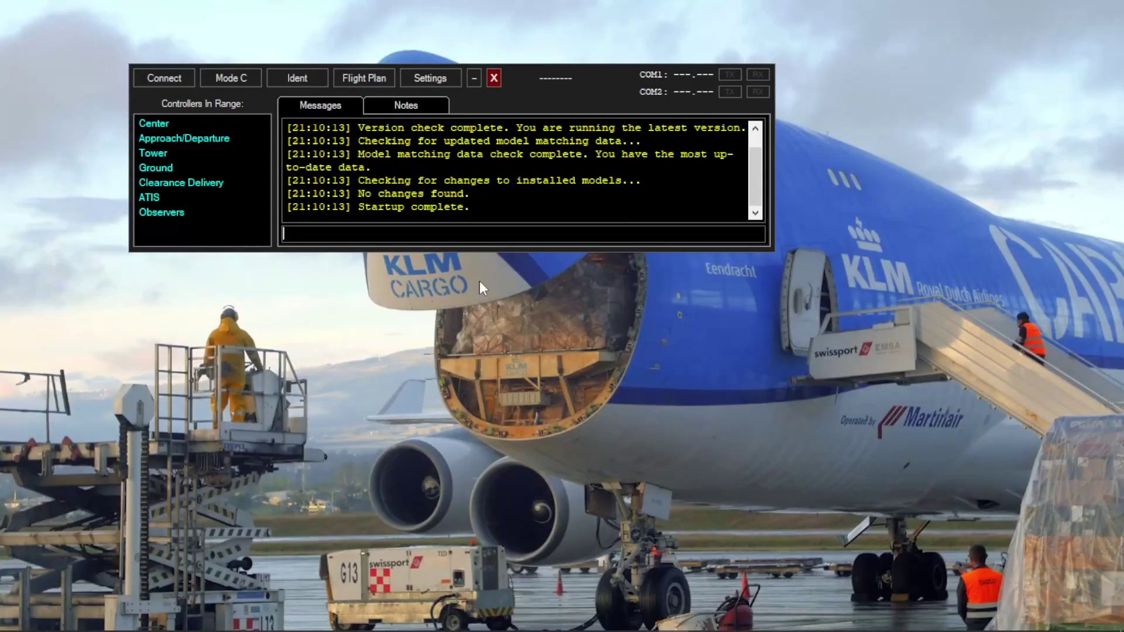
- Add vPilot Files\Model Matching Rule Sets\FLAi_Model_Matching.vmr under P3Dv4 Custom Rules, accept the already-listed notice, and save
left_click(428, 80)
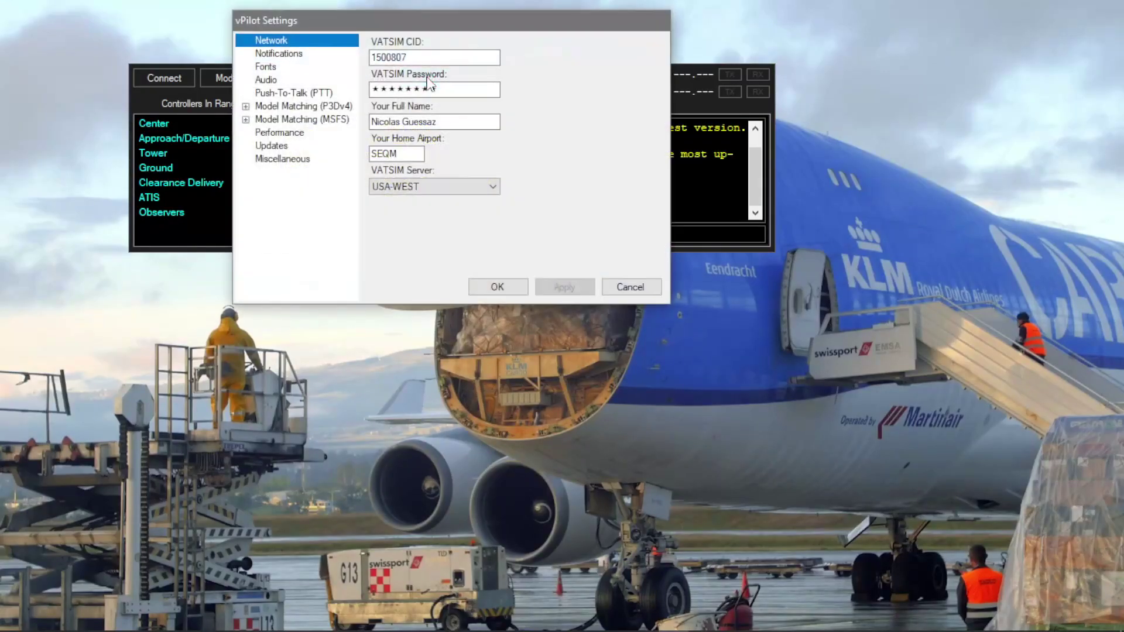
left_click(246, 107)
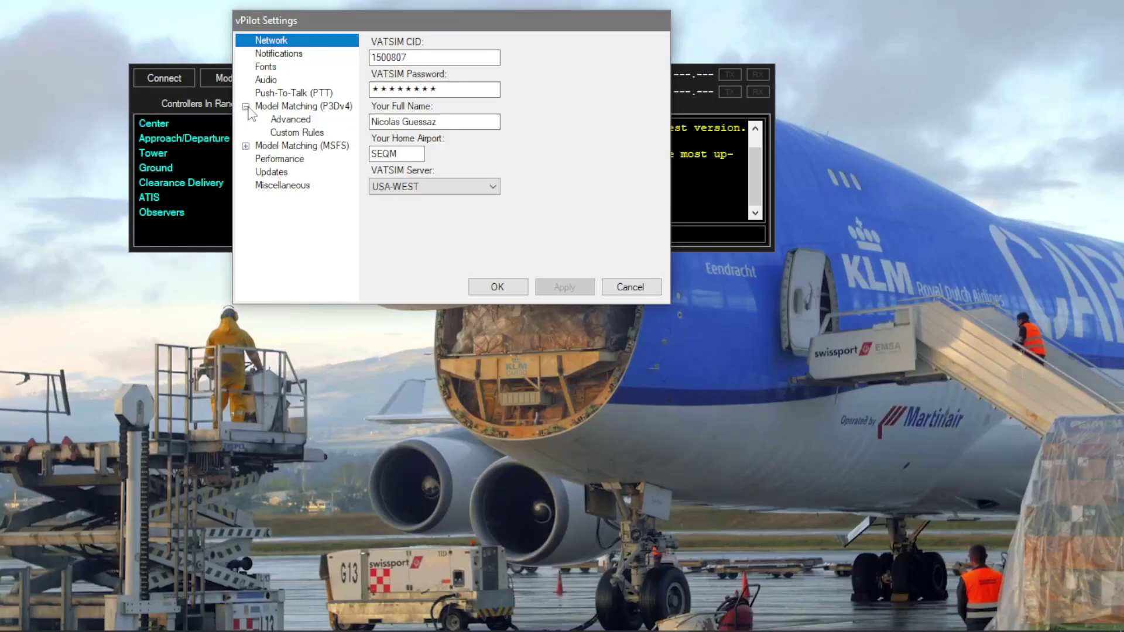
left_click(287, 137)
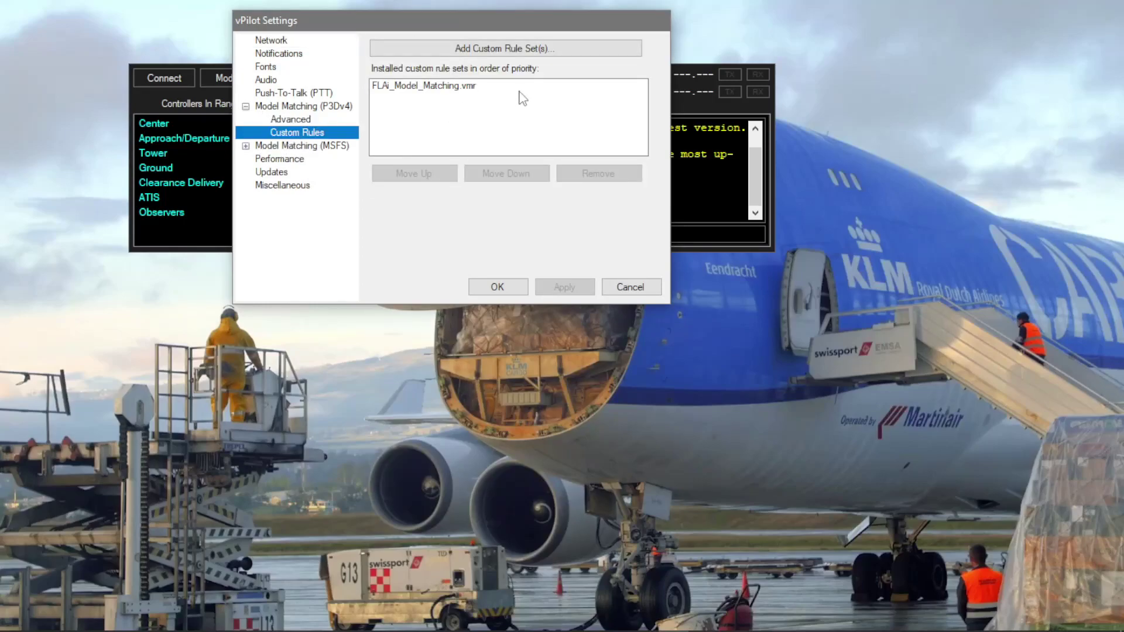
left_click(520, 46)
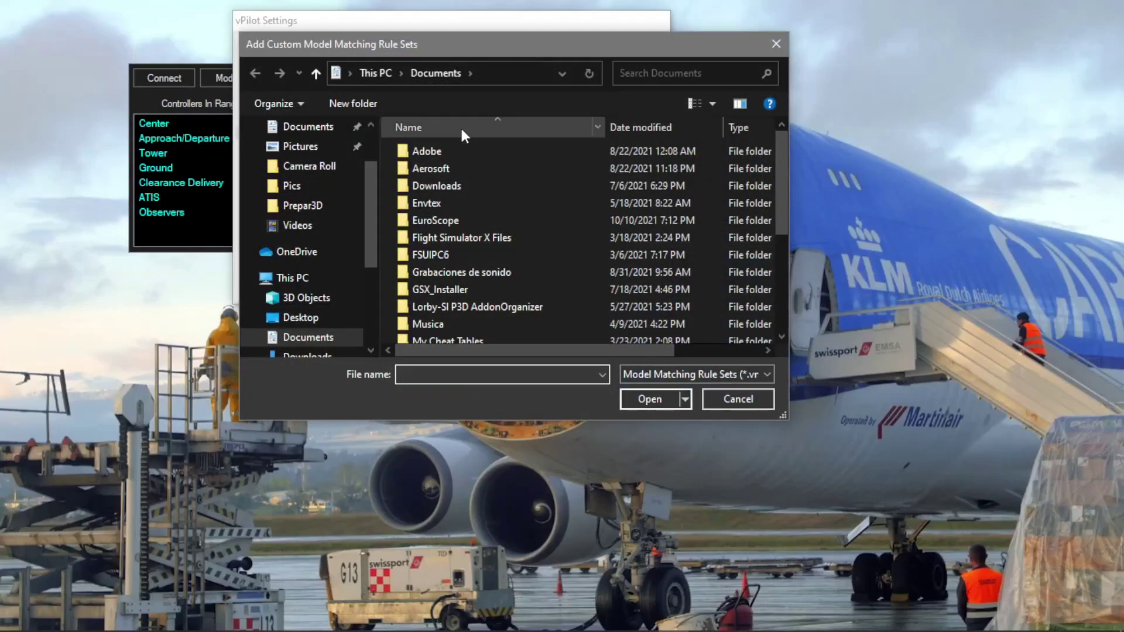
scroll(439, 276, "down", 4)
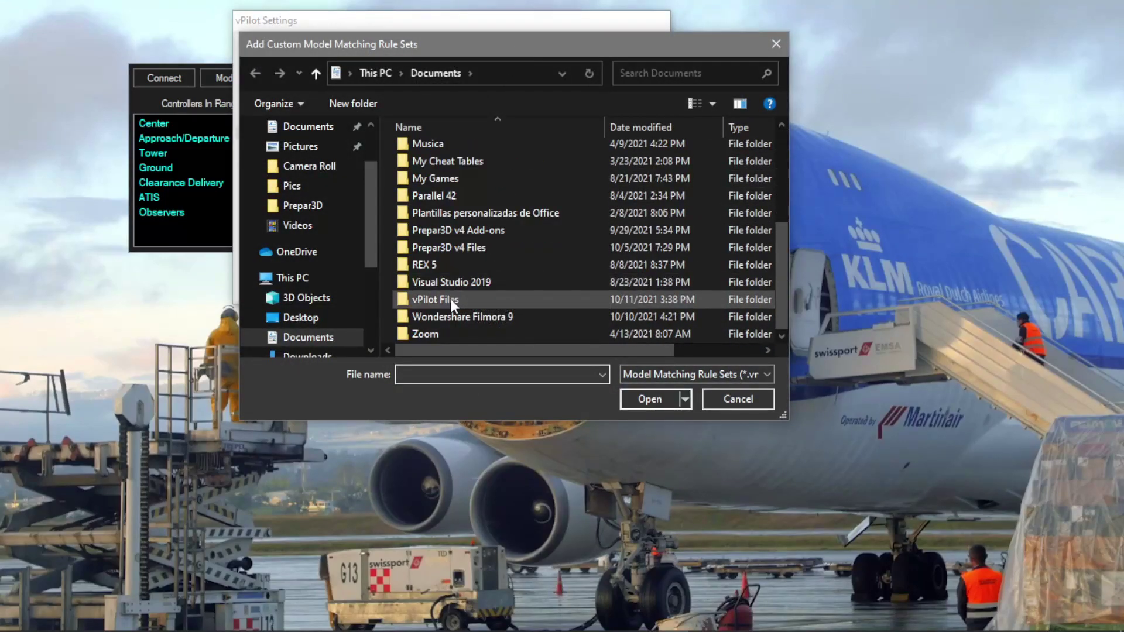
double_click(450, 299)
double_click(459, 154)
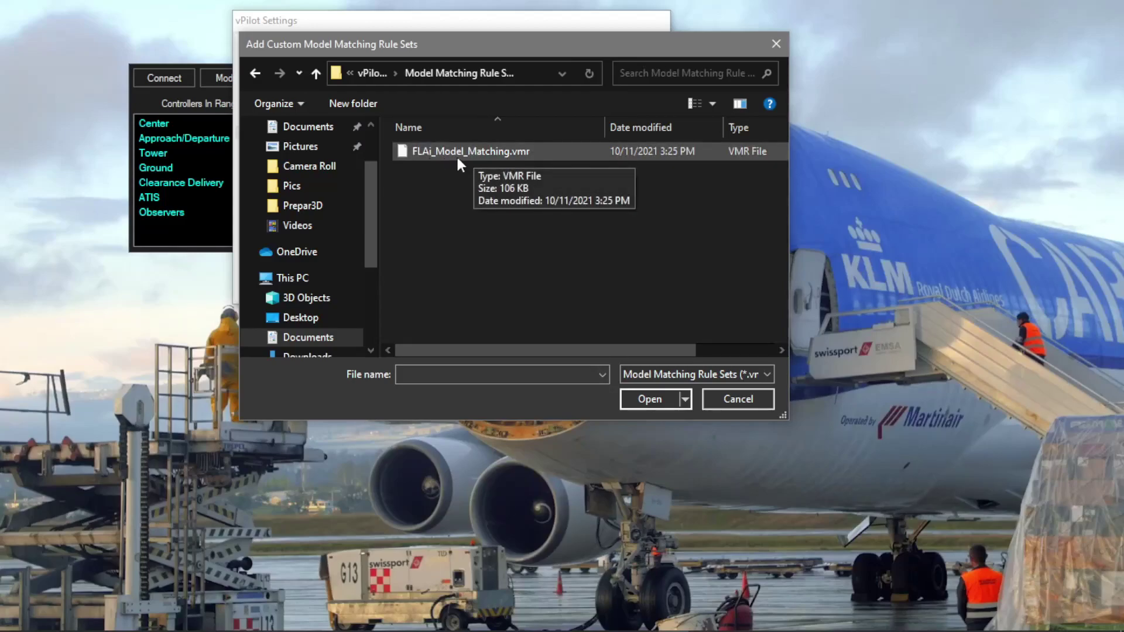
double_click(482, 150)
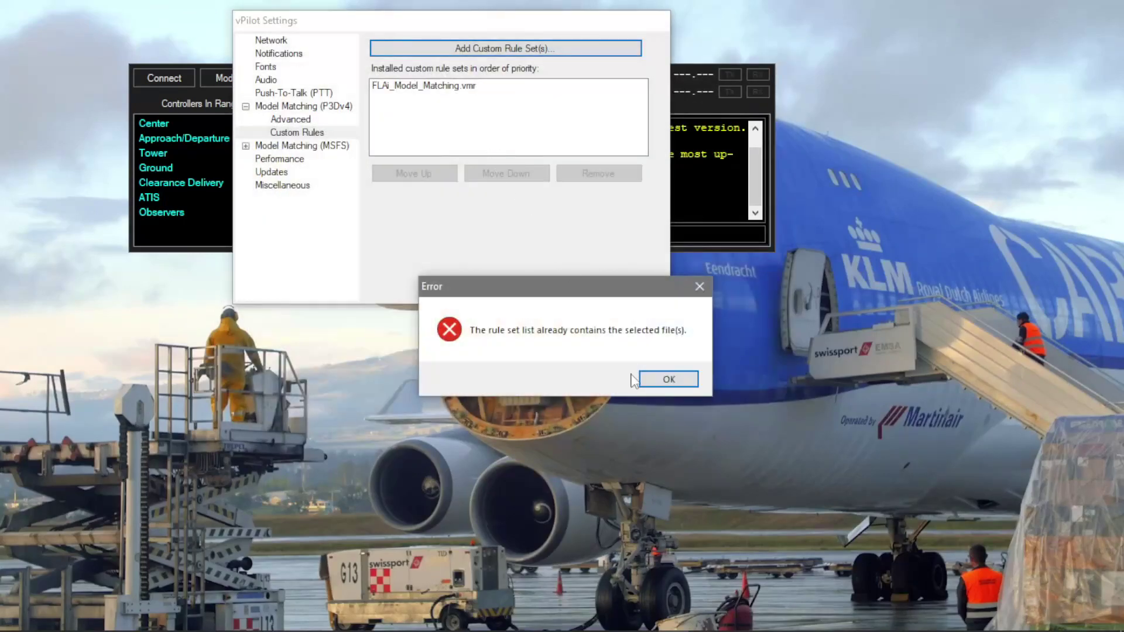
left_click(643, 382)
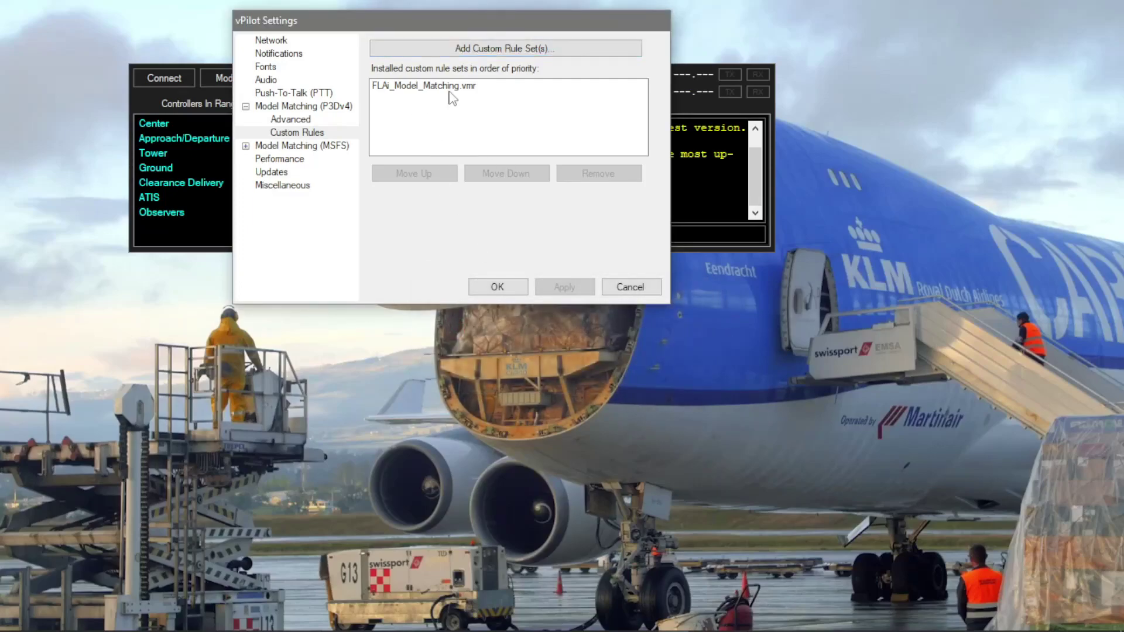
left_click(522, 289)
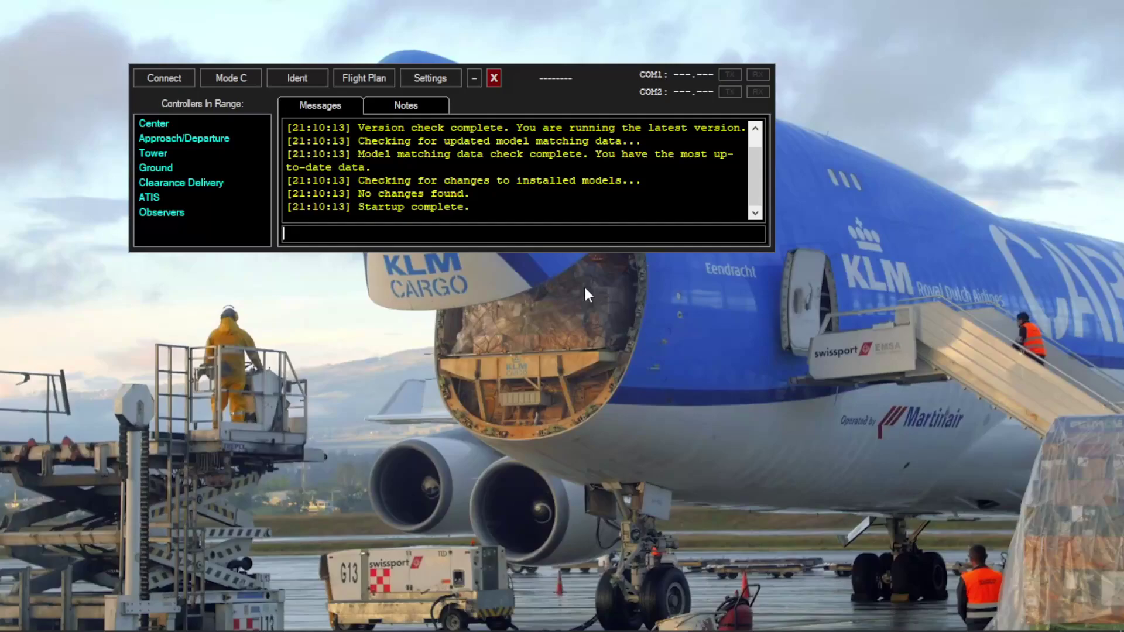
- Bring Discord forward, view the Frequent Flyers Help channel, then minimise Discord
left_click(679, 619)
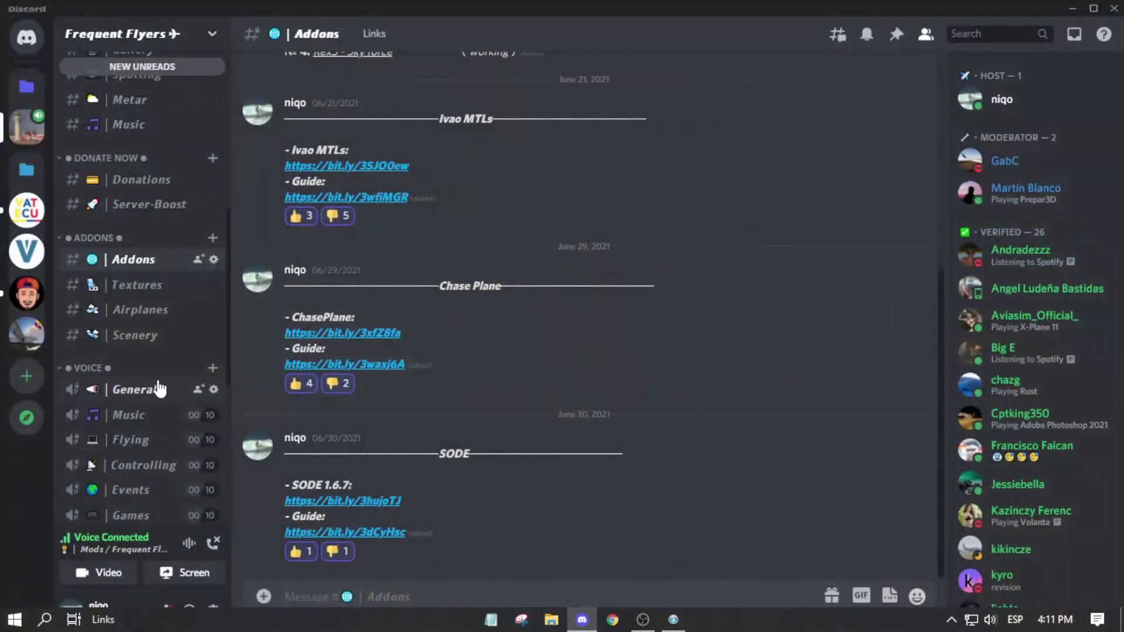
scroll(153, 378, "up", 1)
left_click(156, 384)
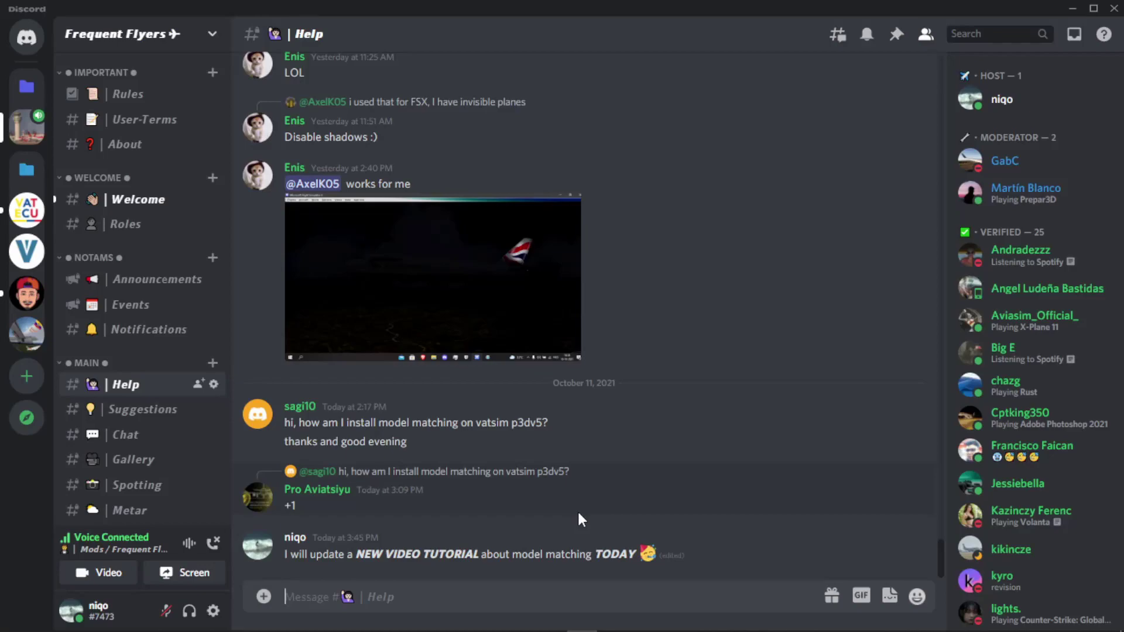
left_click(1073, 8)
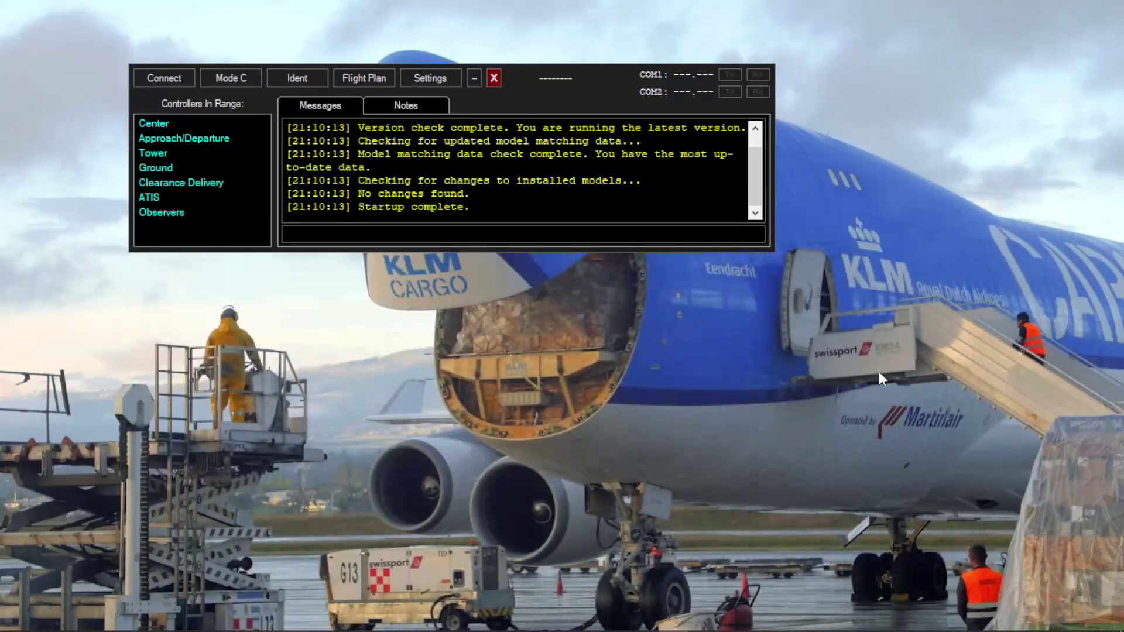